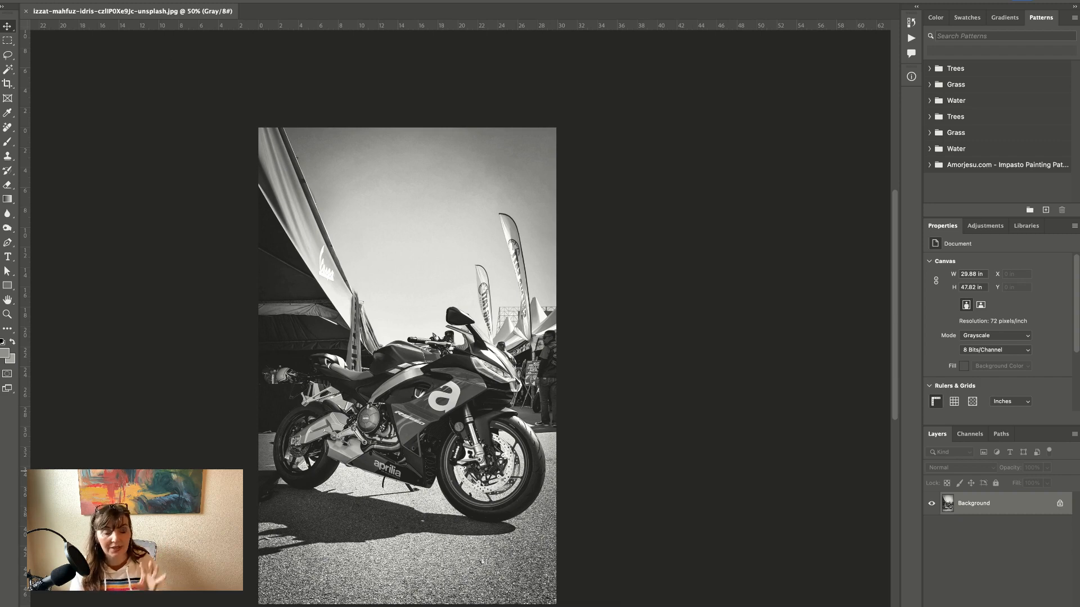
Open the Image Processor script and choose the images folder as the source for batch processing
{"action": "left_click", "coordinate": [63, 1]}
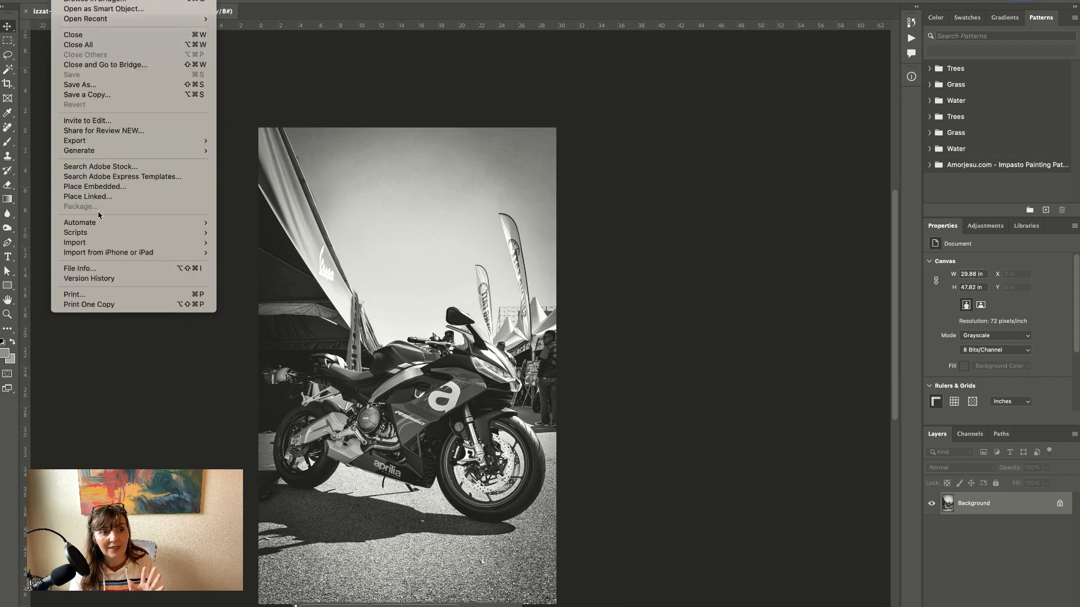
{"action": "mouse_move", "coordinate": [97, 233]}
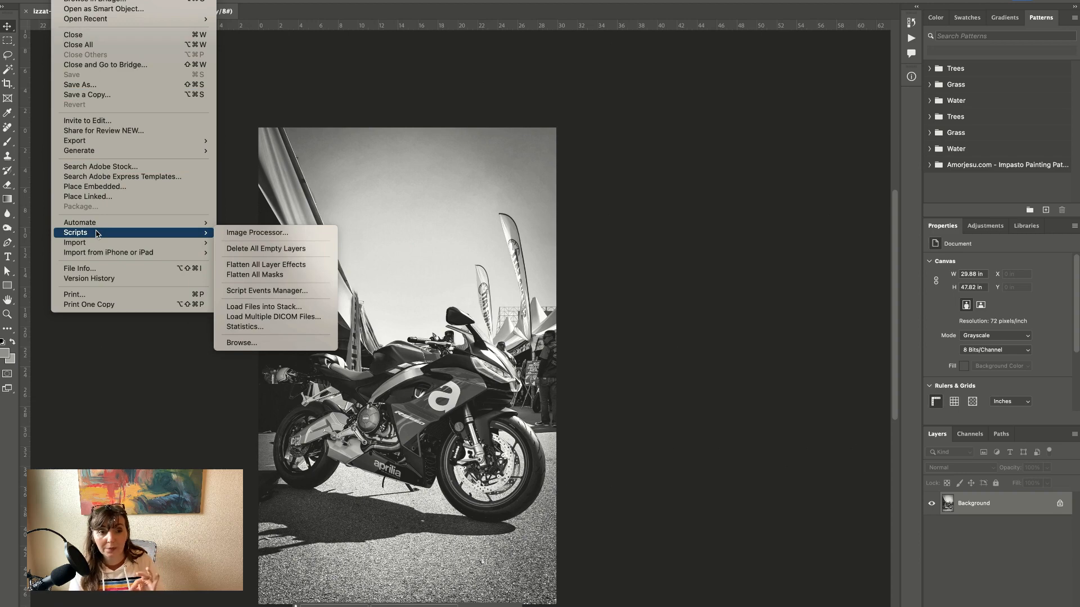
{"action": "left_click", "coordinate": [219, 232]}
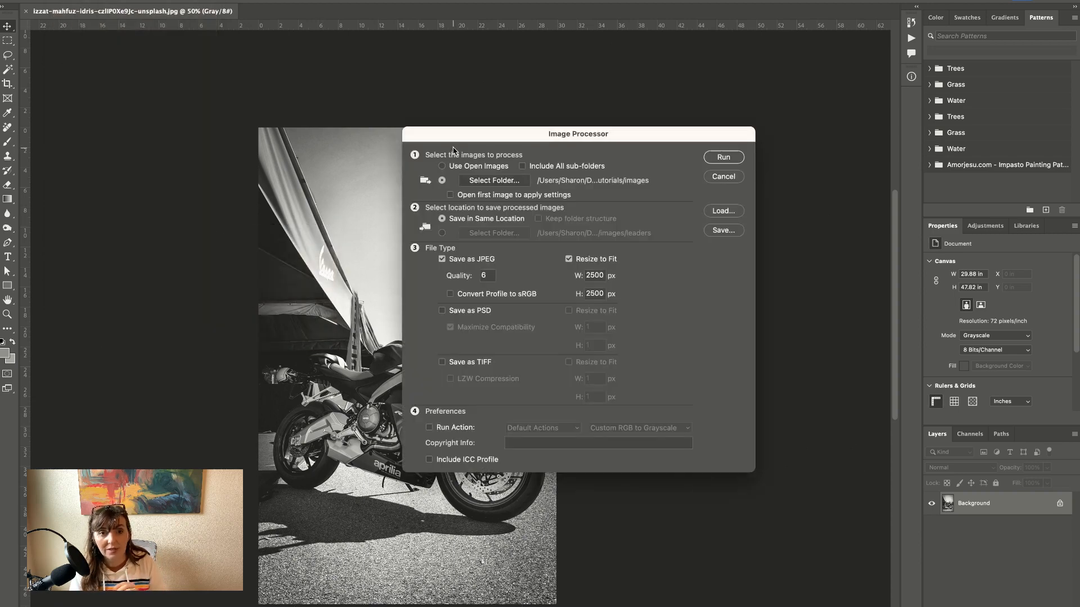
{"action": "left_click_drag", "start_coordinate": [465, 138], "coordinate": [422, 121]}
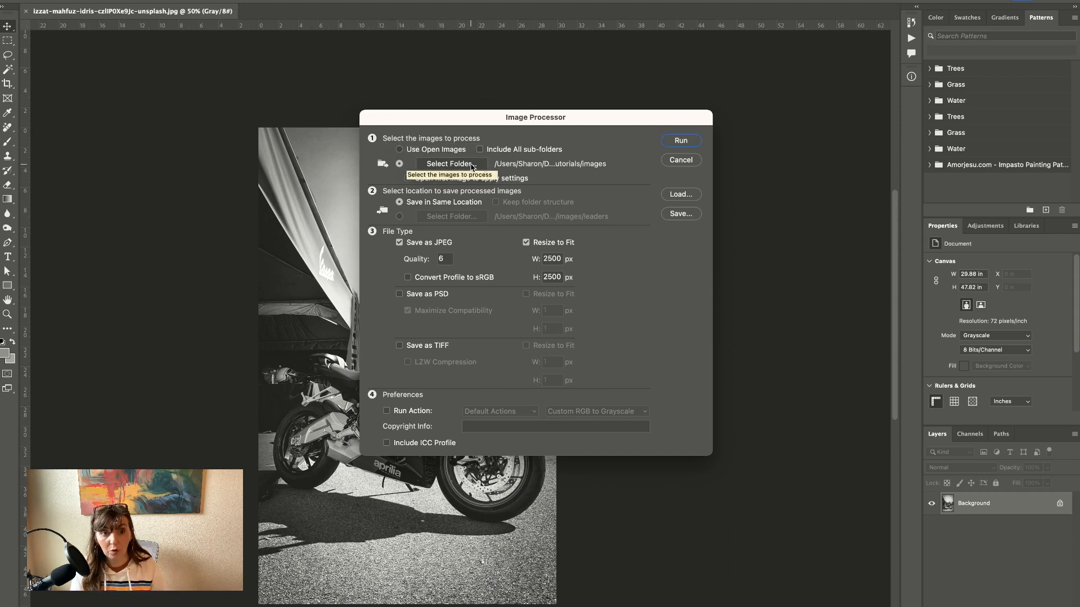
{"action": "left_click", "coordinate": [448, 163]}
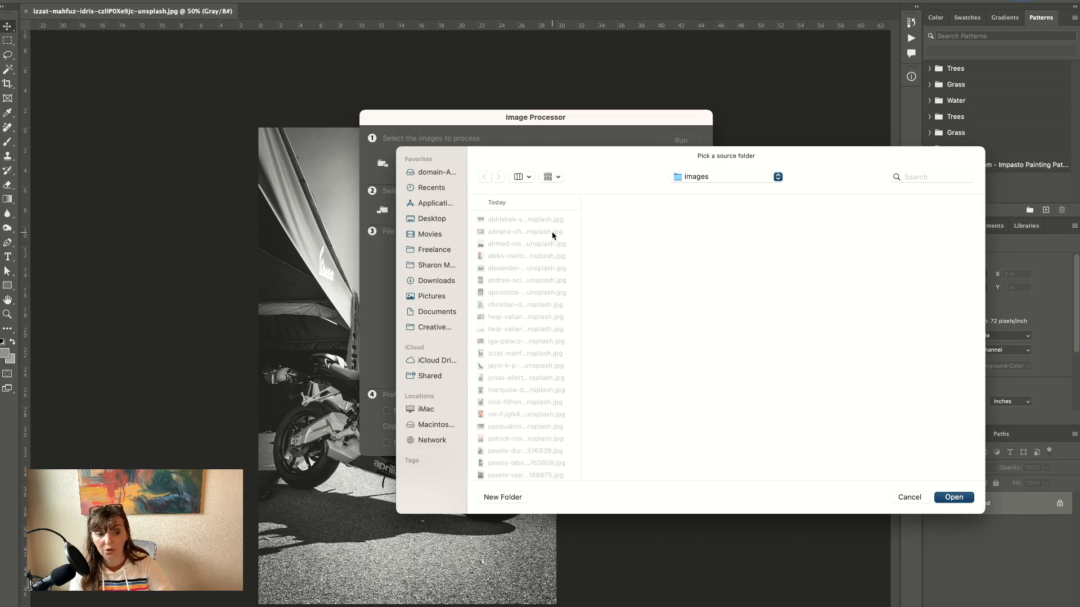
{"action": "left_click", "coordinate": [955, 498]}
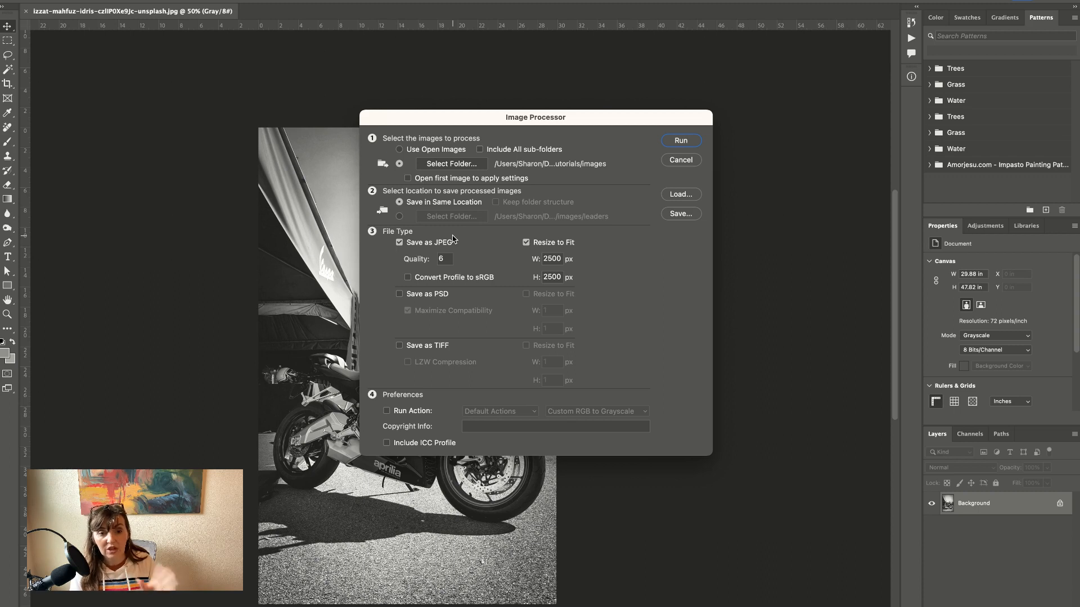
{"action": "double_click", "coordinate": [440, 258]}
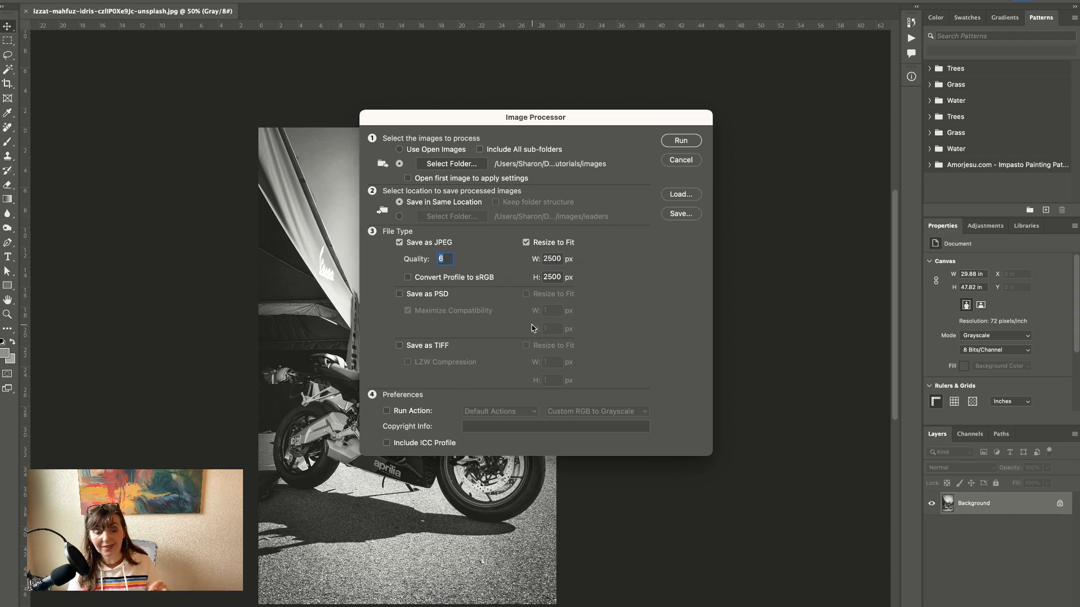
{"action": "left_click", "coordinate": [424, 414]}
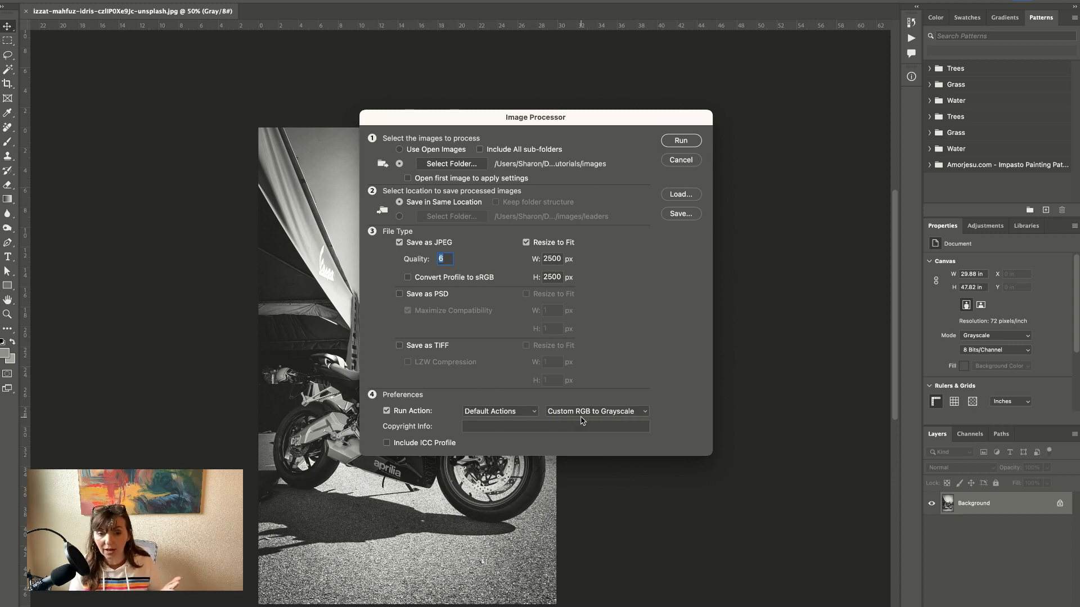
{"action": "left_click", "coordinate": [512, 413]}
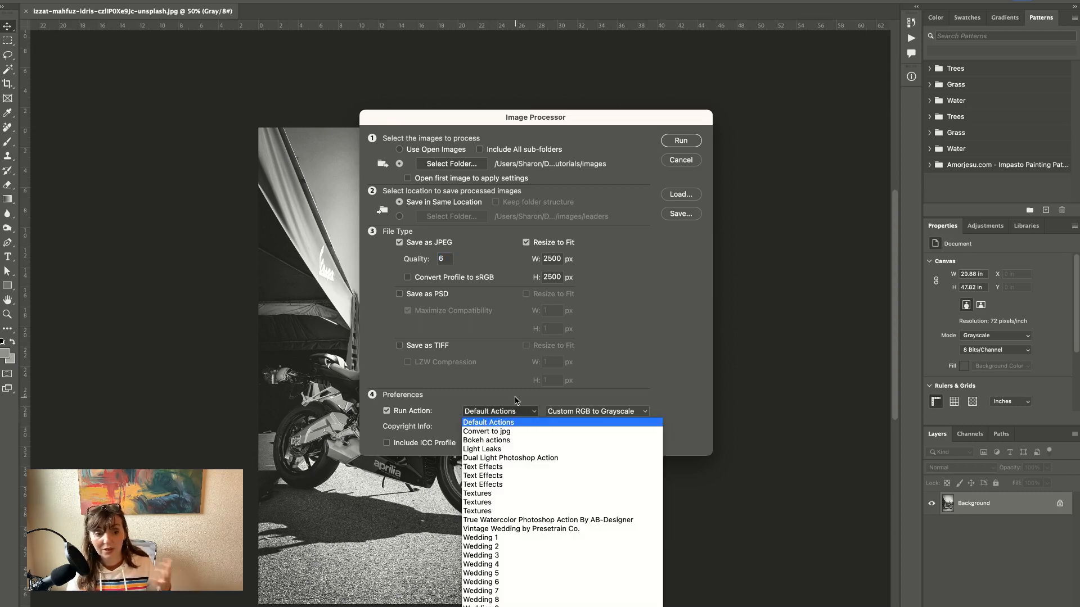
{"action": "left_click", "coordinate": [583, 412]}
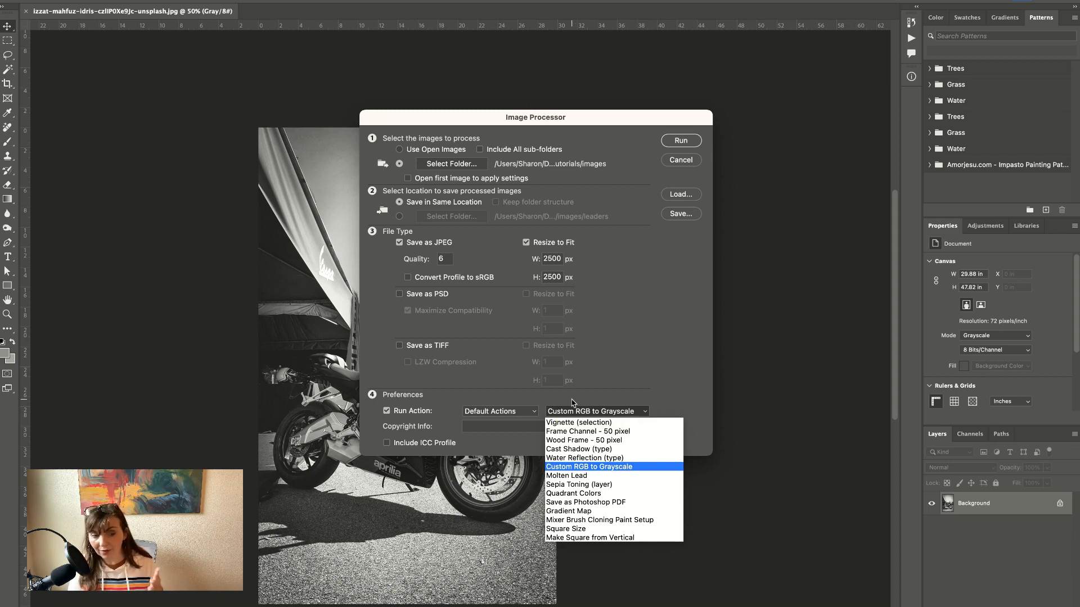
{"action": "left_click", "coordinate": [572, 403]}
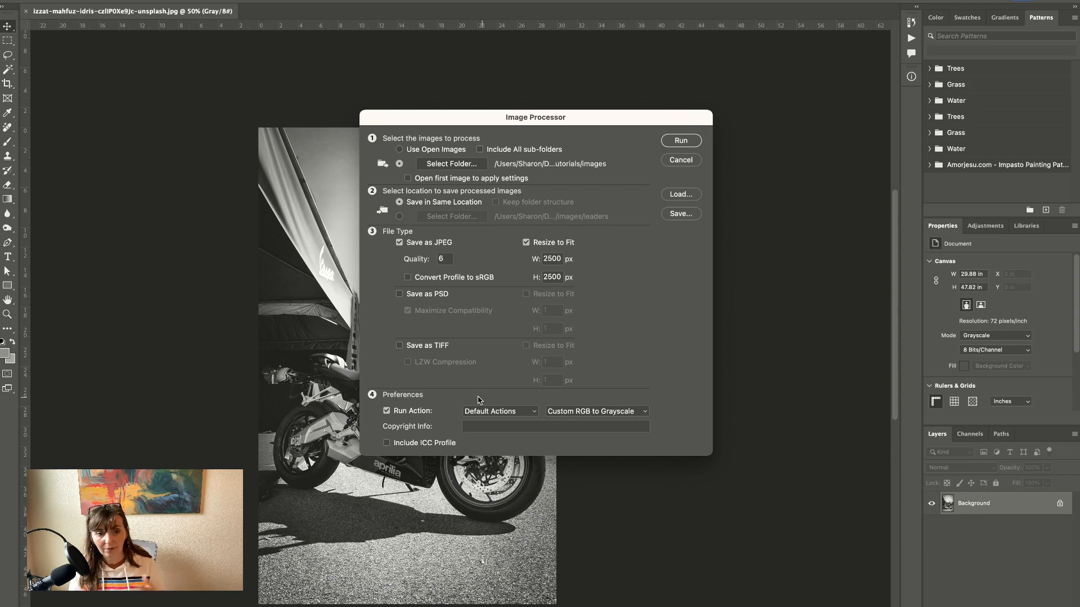
{"action": "left_click", "coordinate": [387, 411]}
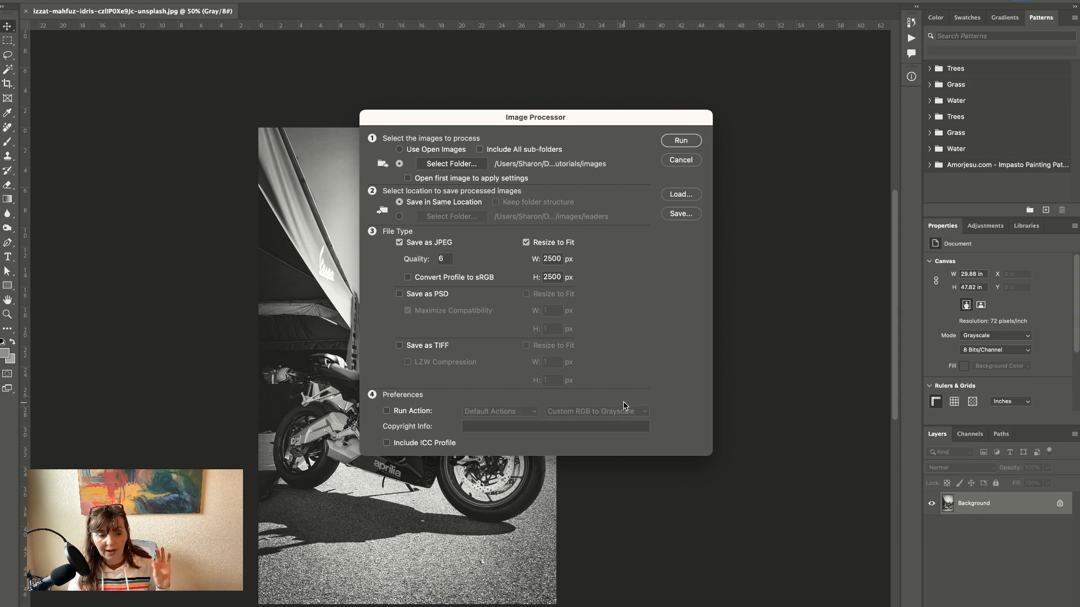
Run the Image Processor and switch to Finder to compare the first original image with its copy in the JPEG folder
{"action": "left_click", "coordinate": [684, 144]}
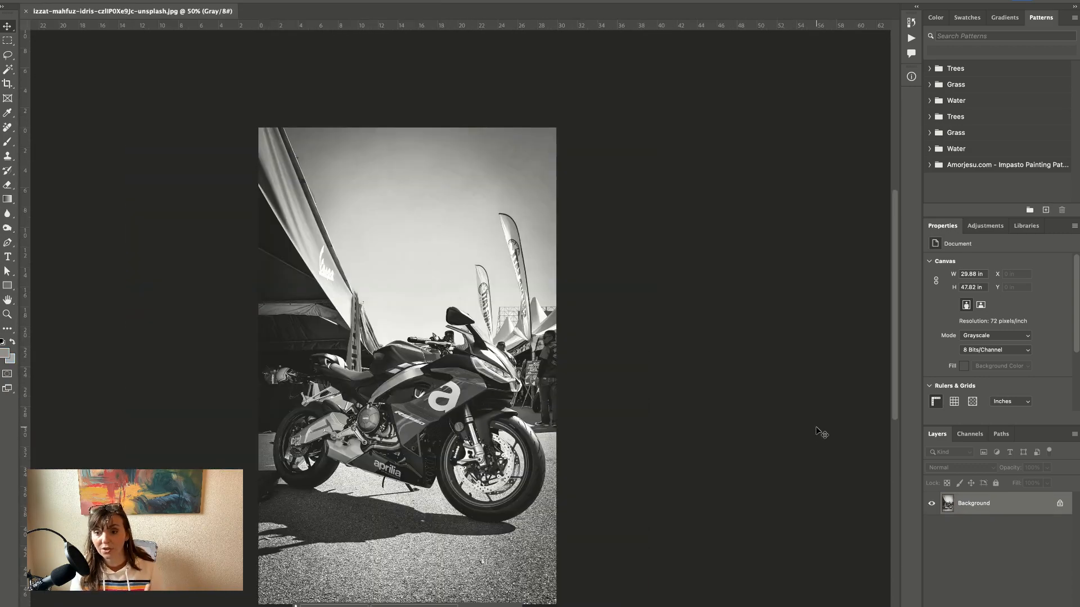
{"action": "key", "text": "super+Tab"}
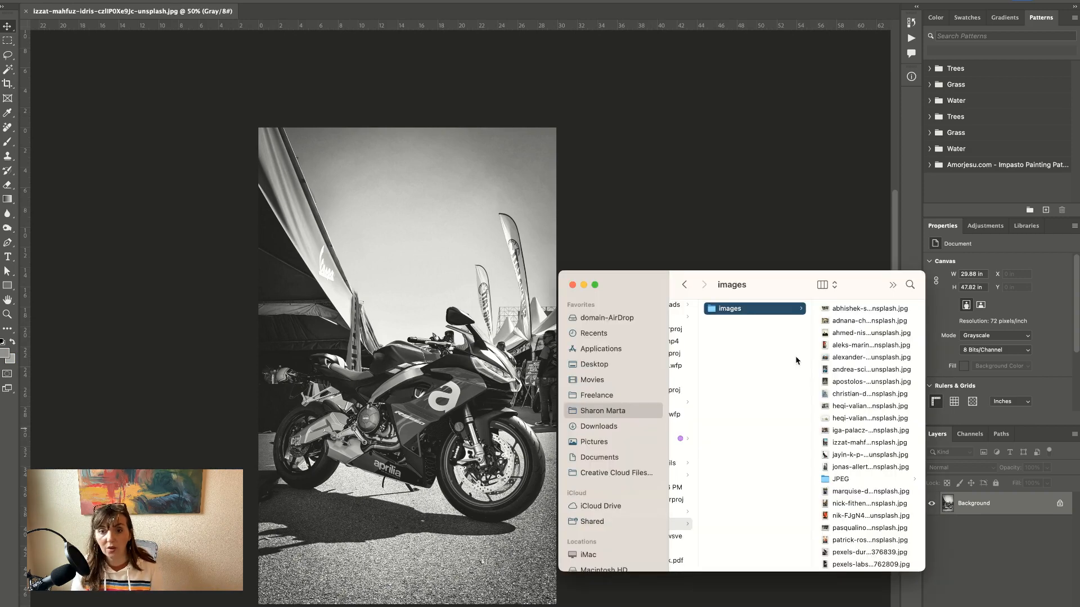
{"action": "left_click", "coordinate": [855, 310]}
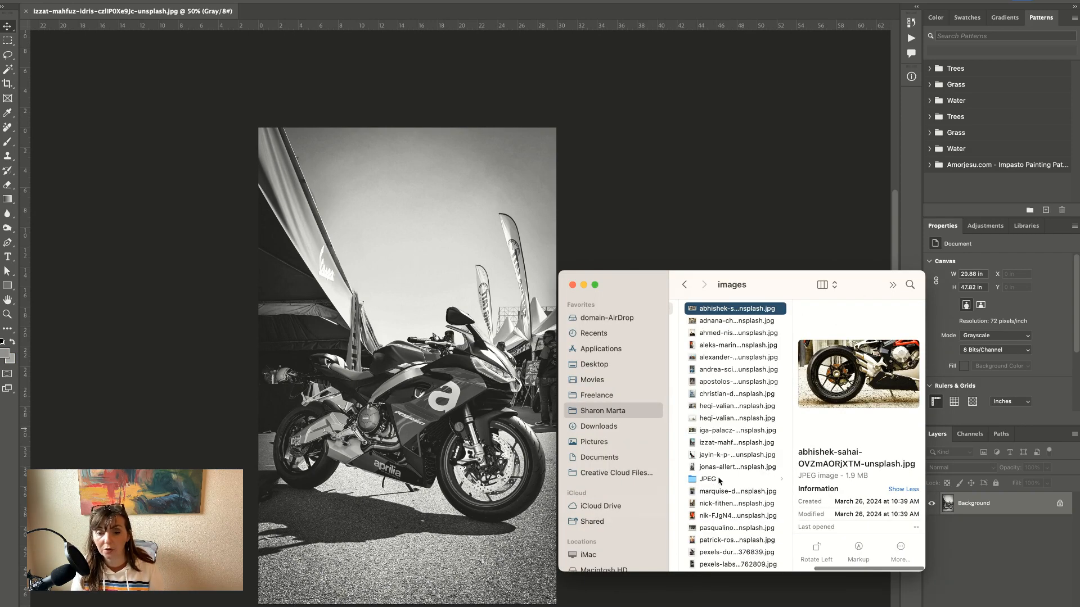
{"action": "scroll", "coordinate": [724, 481], "scroll_direction": "down", "scroll_amount": 2}
{"action": "left_click", "coordinate": [725, 457]}
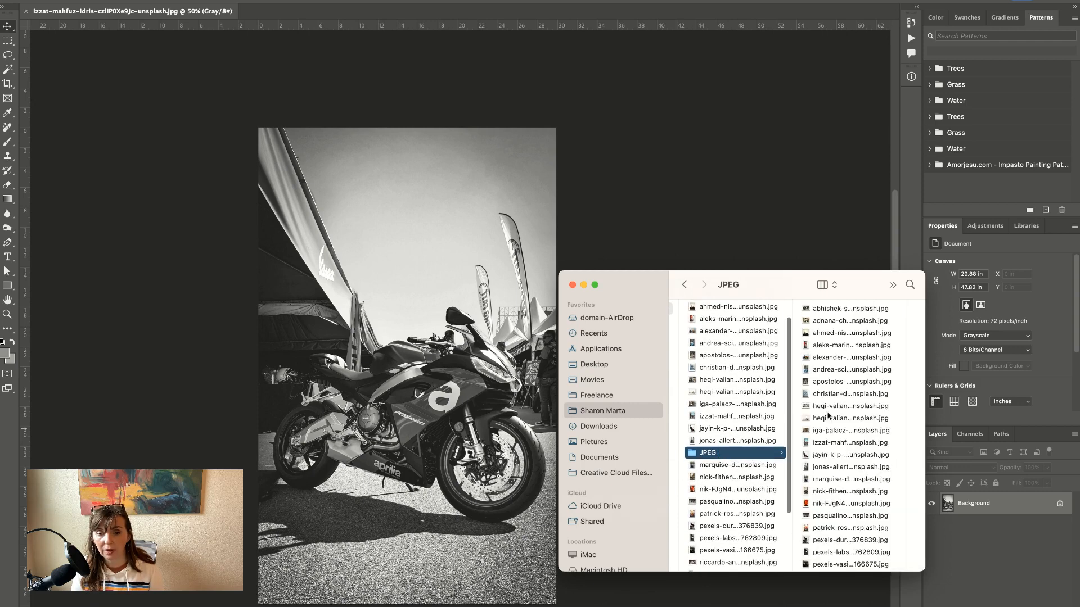
{"action": "left_click", "coordinate": [822, 309]}
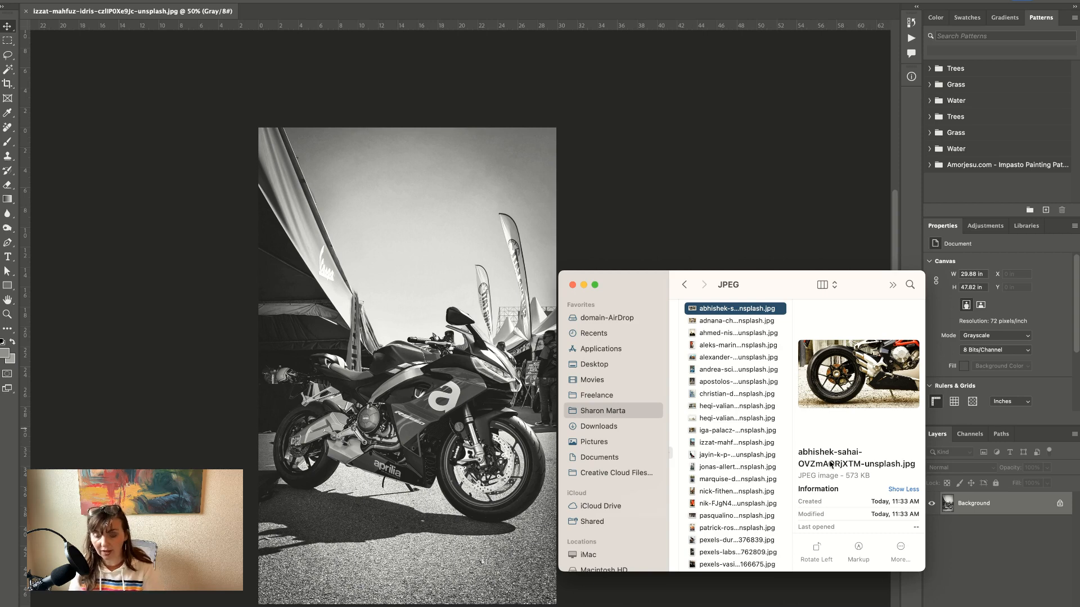
Examine the previews and file sizes of the processed images in the JPEG folder
{"action": "key", "text": "Down"}
{"action": "key", "text": "Down"}
{"action": "key", "text": "Down"}
{"action": "key", "text": "Down"}
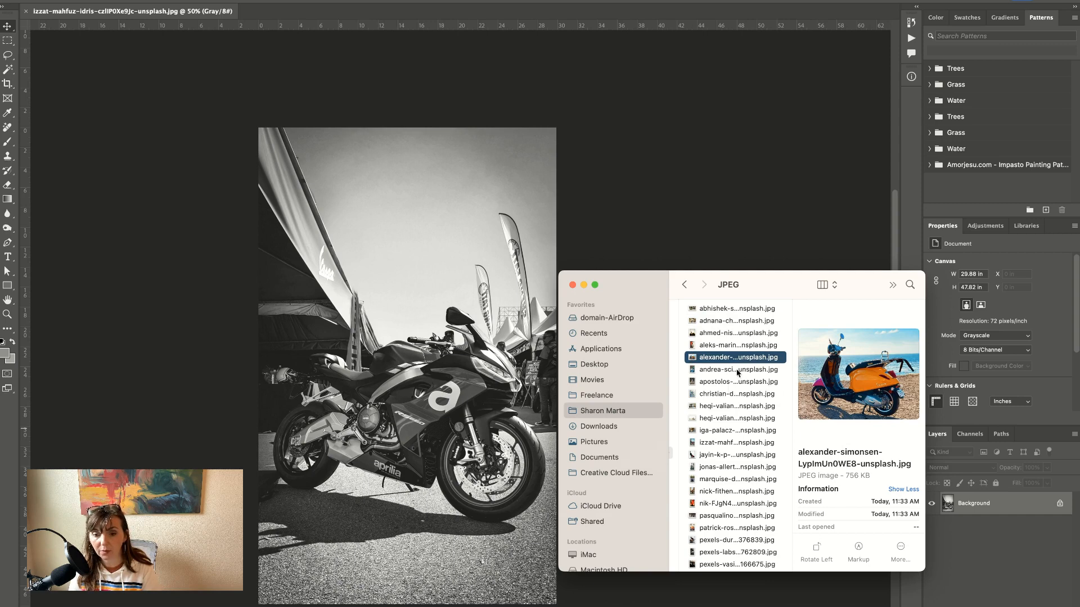
{"action": "left_click", "coordinate": [735, 369]}
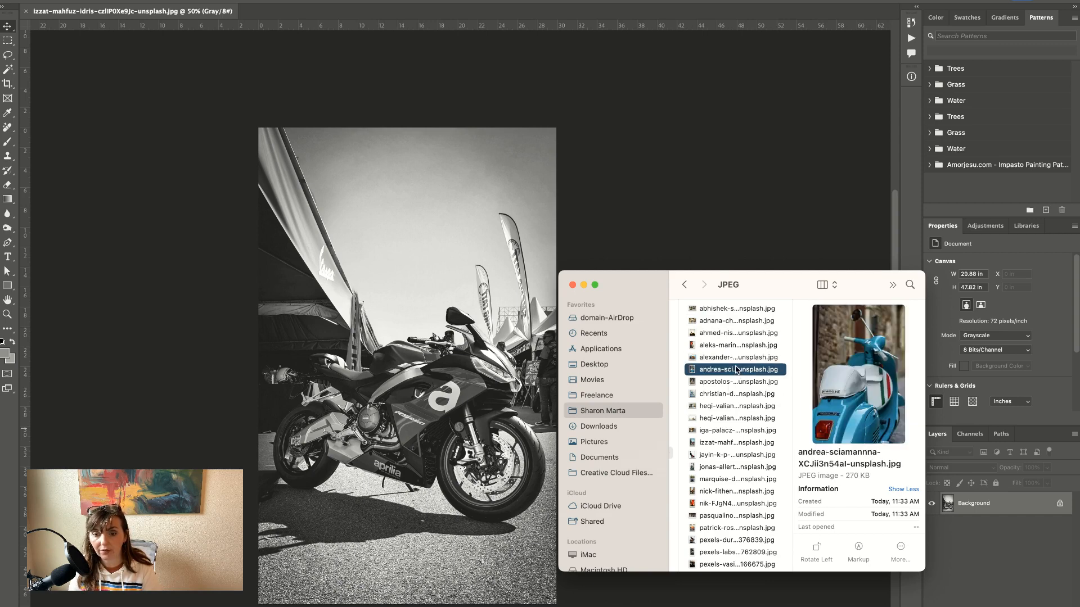
{"action": "key", "text": "Down"}
{"action": "key", "text": "Down"}
{"action": "key", "text": "Down"}
{"action": "key", "text": "Down"}
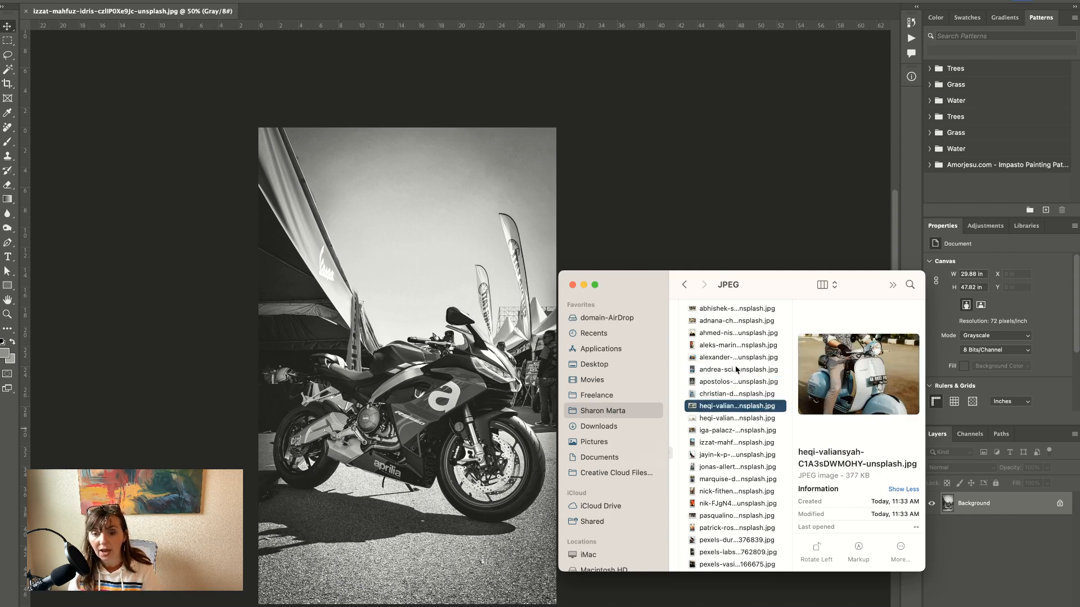
{"action": "key", "text": "Down"}
{"action": "key", "text": "Down"}
{"action": "key", "text": "Down"}
{"action": "key", "text": "Down"}
{"action": "key", "text": "Down"}
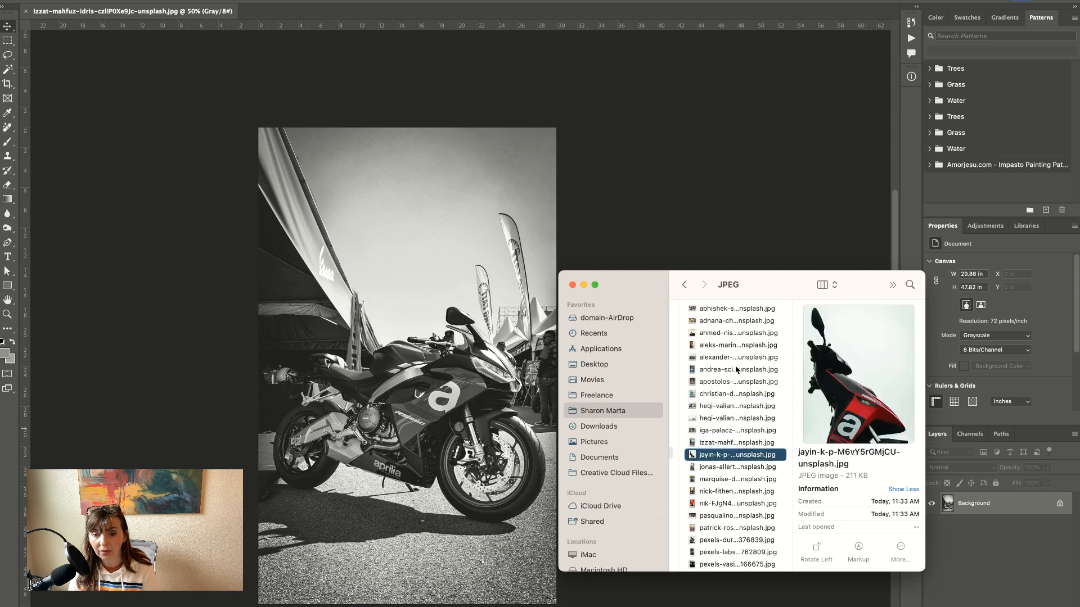
{"action": "key", "text": "Down"}
{"action": "key", "text": "Down"}
{"action": "key", "text": "Down"}
{"action": "key", "text": "Down"}
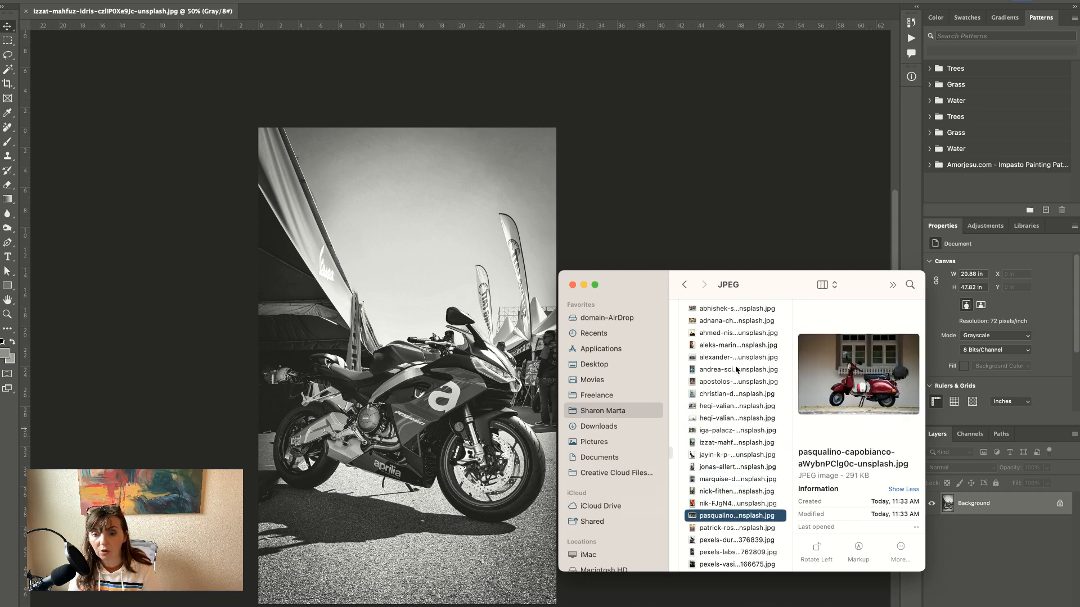
{"action": "key", "text": "Down"}
{"action": "key", "text": "Down"}
{"action": "key", "text": "Down"}
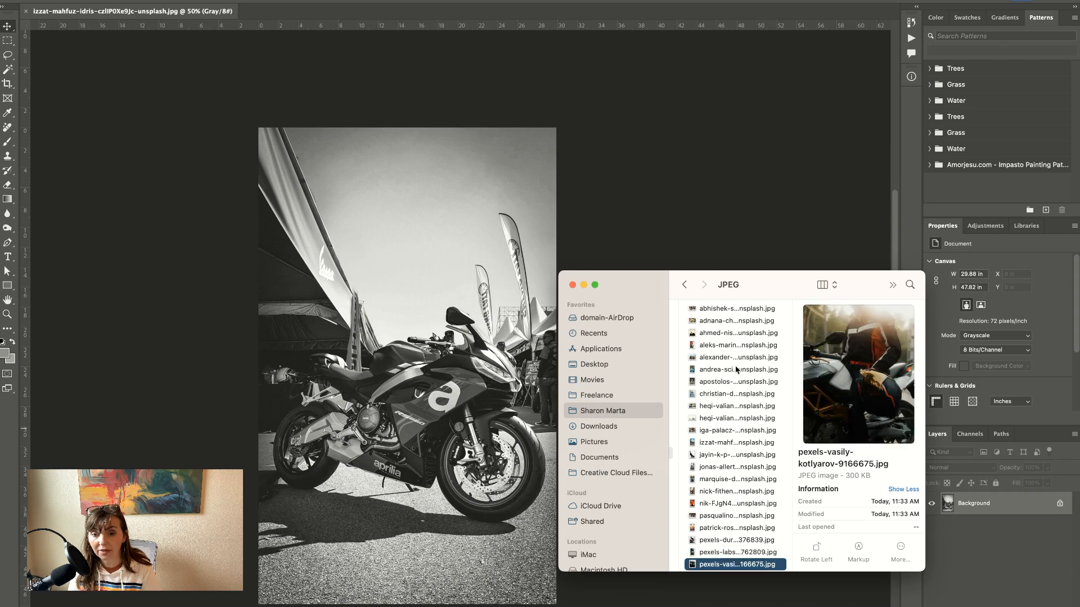
{"action": "key", "text": "Down"}
{"action": "key", "text": "Down"}
{"action": "key", "text": "Down"}
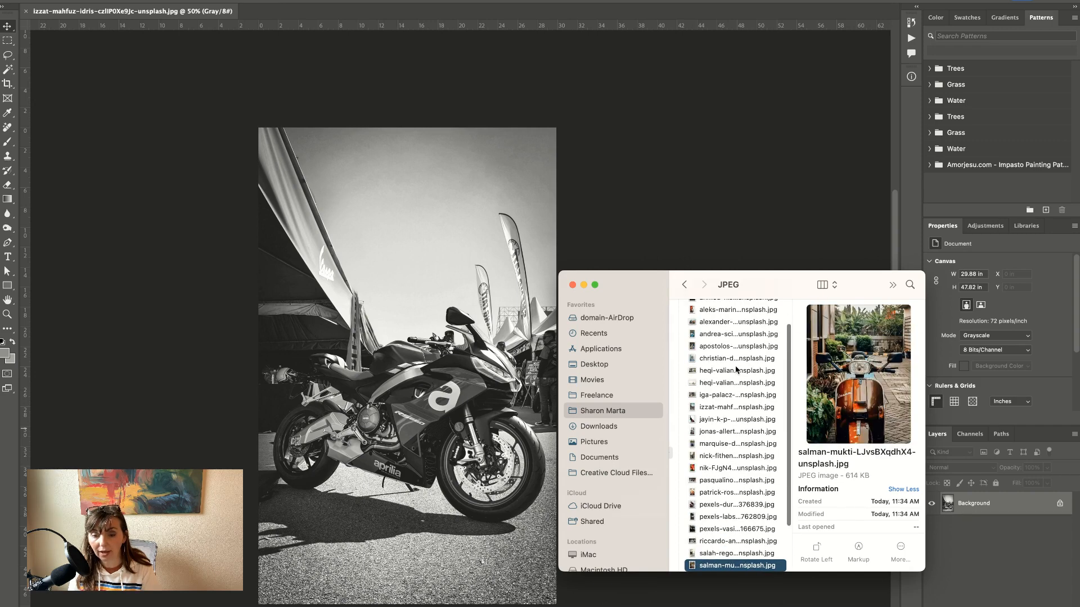
{"action": "key", "text": "Down"}
{"action": "key", "text": "Down"}
{"action": "key", "text": "Down"}
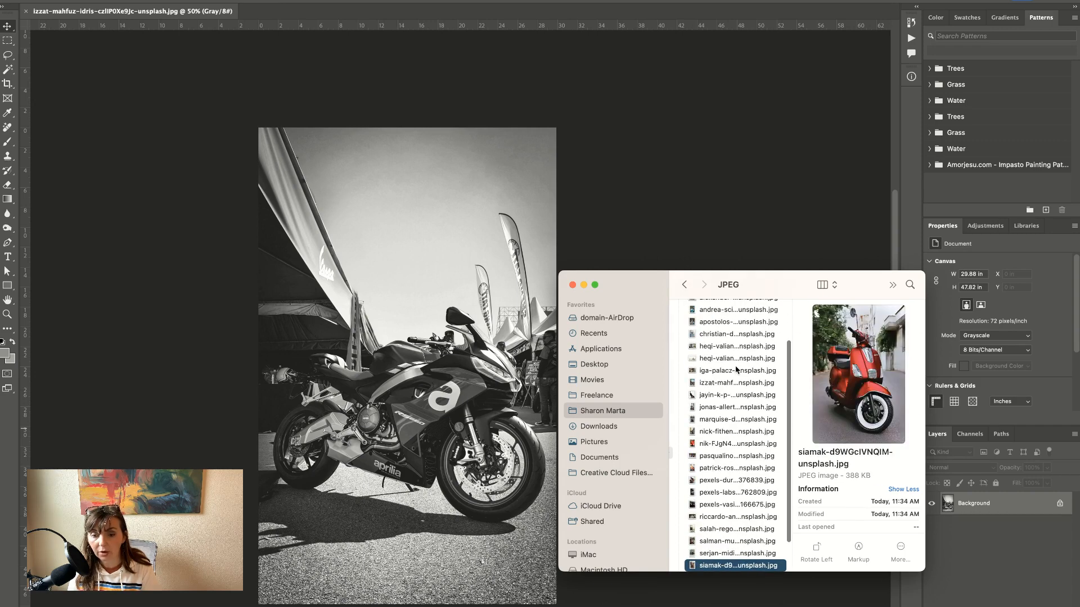
{"action": "key", "text": "Down"}
{"action": "key", "text": "Down"}
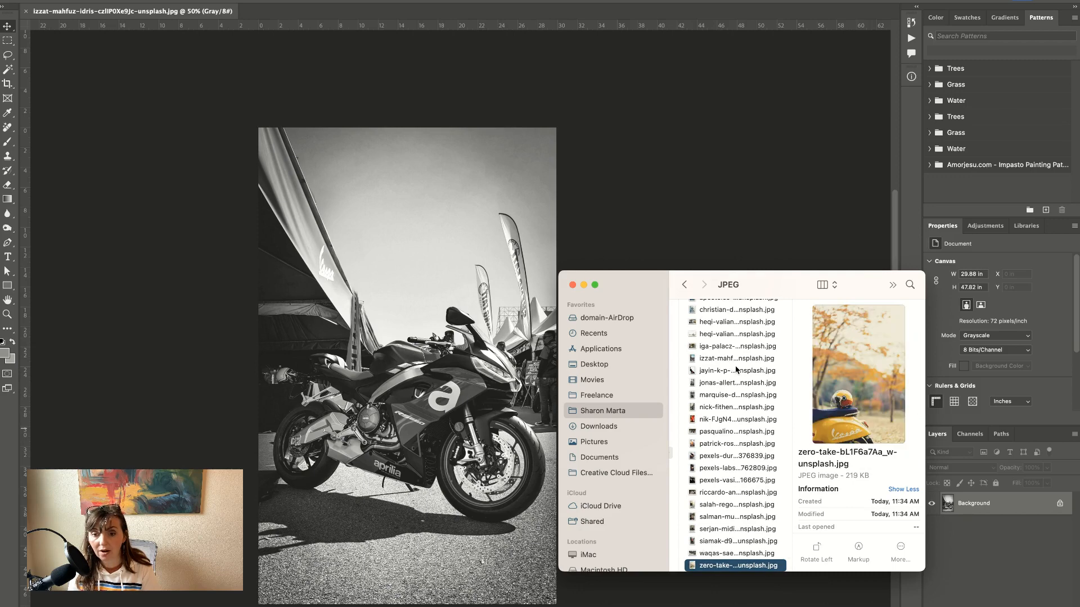
{"action": "key", "text": "Up"}
{"action": "key", "text": "Up"}
{"action": "key", "text": "Up"}
{"action": "key", "text": "Up"}
{"action": "key", "text": "Up"}
{"action": "key", "text": "Up"}
{"action": "key", "text": "Up"}
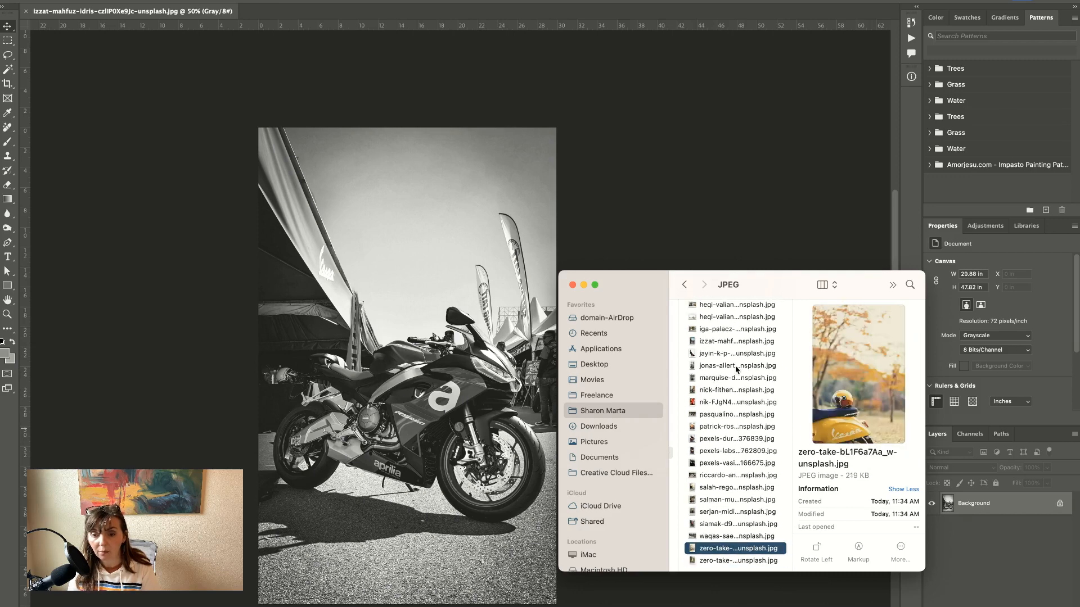
{"action": "key", "text": "Up"}
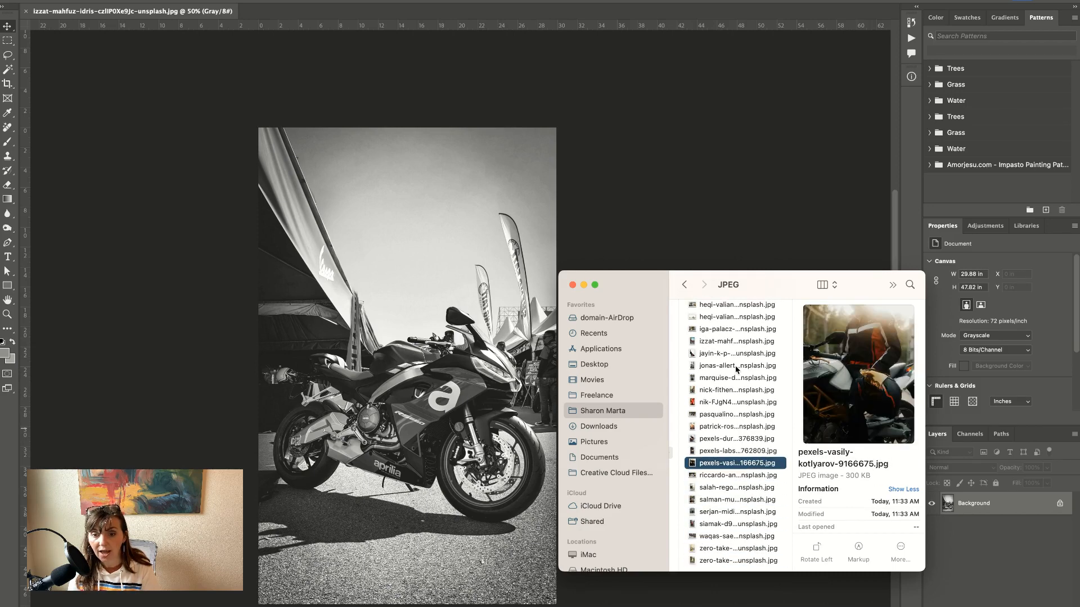
{"action": "key", "text": "Up"}
{"action": "key", "text": "Up"}
{"action": "key", "text": "Up"}
{"action": "key", "text": "Up"}
{"action": "key", "text": "Up"}
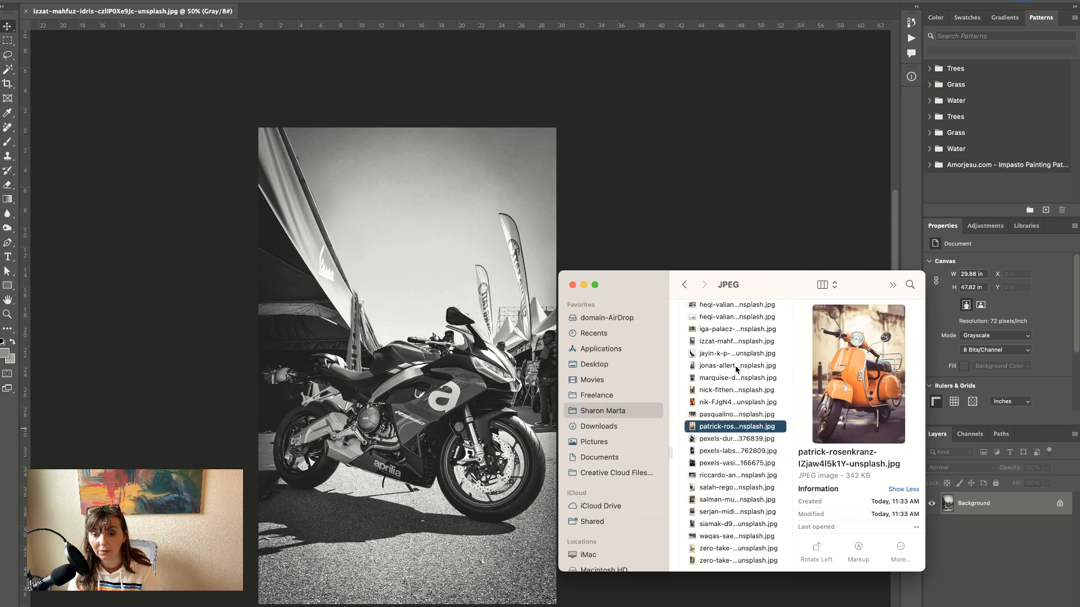
{"action": "key", "text": "Up"}
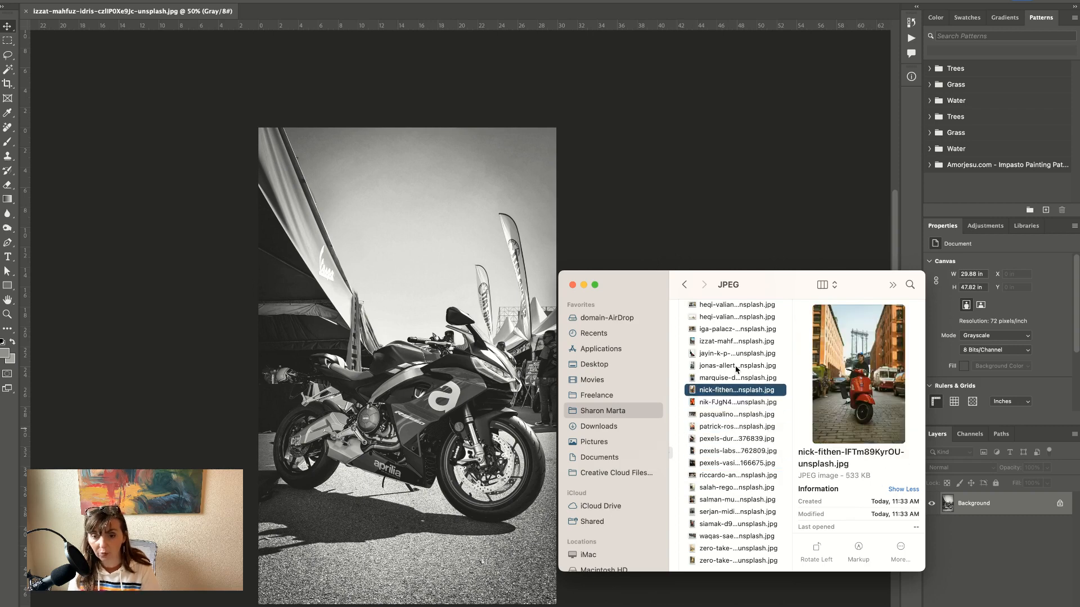
{"action": "key", "text": "Up"}
{"action": "key", "text": "Up"}
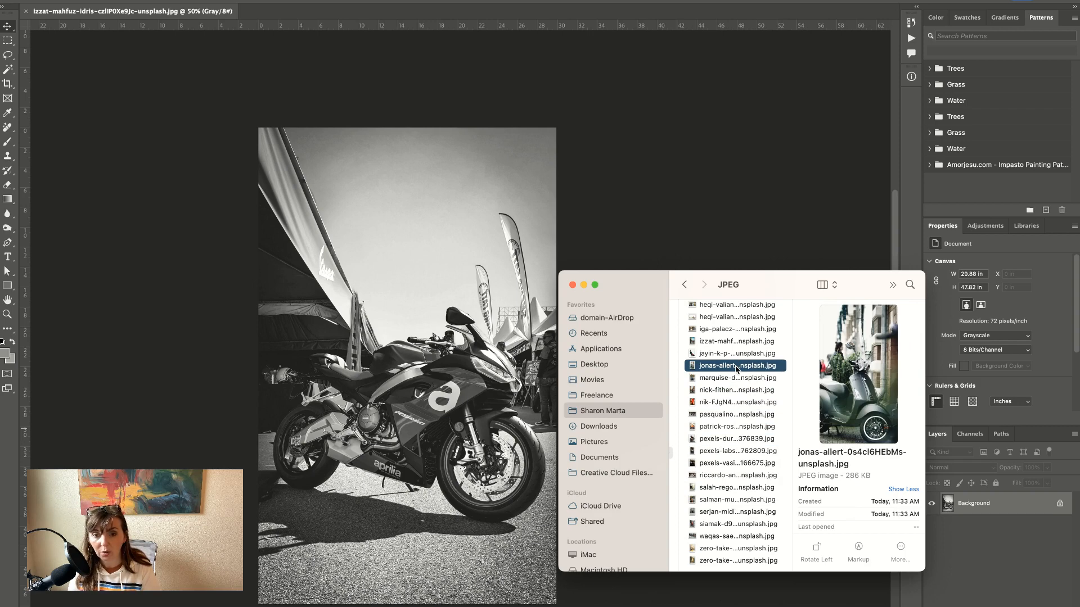
{"action": "key", "text": "Up"}
{"action": "key", "text": "Up"}
{"action": "key", "text": "Up"}
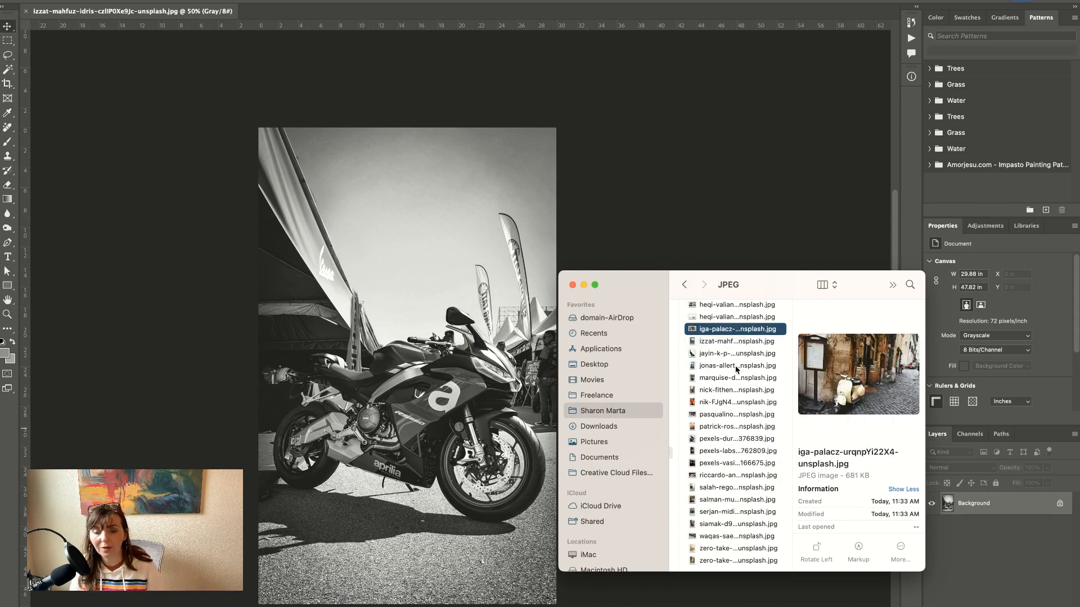
Open the processed Piaggio logo image in Photoshop and check its pixel dimensions with Image Size
{"action": "left_click_drag", "start_coordinate": [782, 287], "coordinate": [916, 313]}
{"action": "scroll", "coordinate": [877, 343], "scroll_direction": "up", "scroll_amount": 2}
{"action": "left_click", "coordinate": [884, 345]}
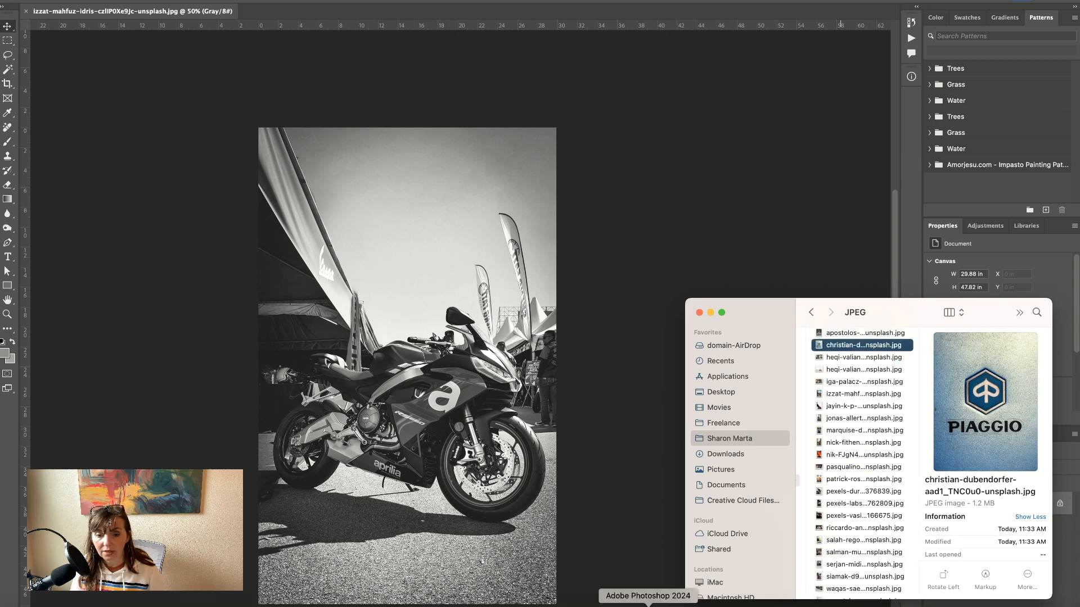
{"action": "left_click_drag", "start_coordinate": [648, 605], "coordinate": [649, 606]}
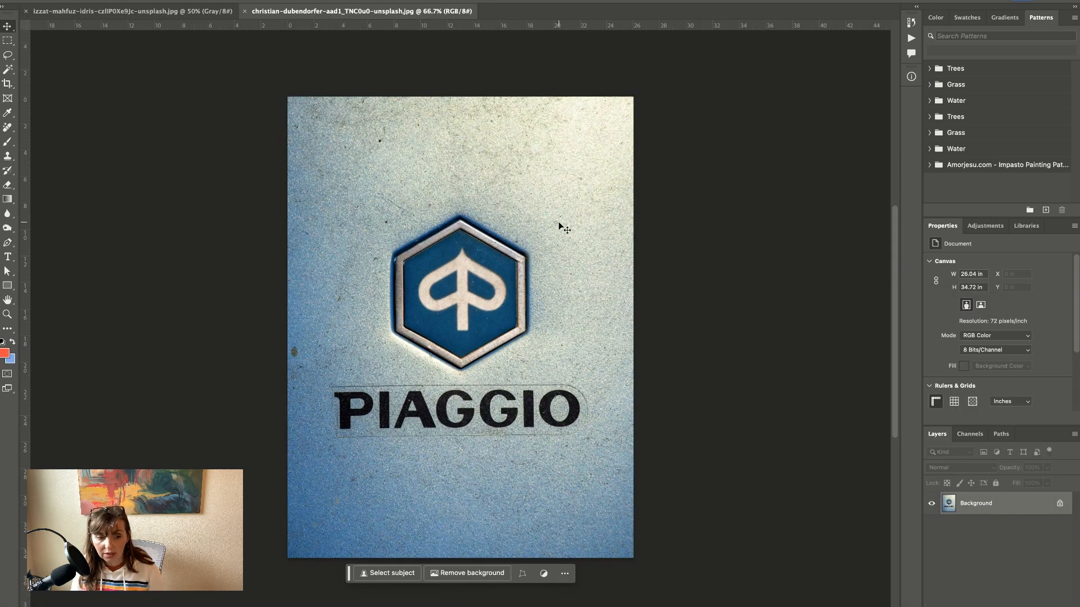
{"action": "key", "text": "ctrl+alt+i"}
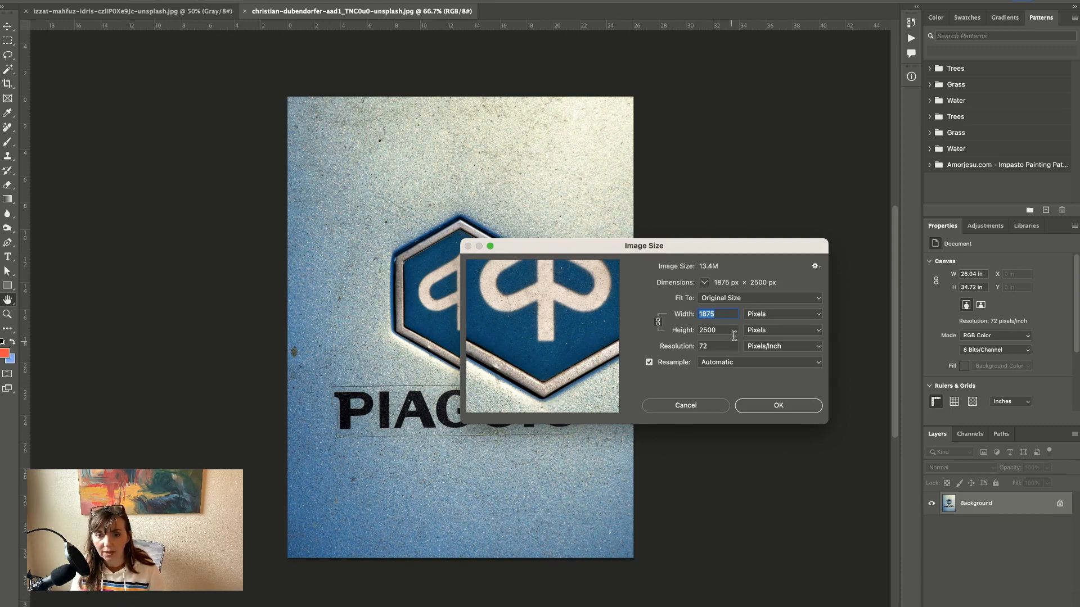
Resize the Piaggio logo image to a height of 1500 pixels, keeping its proportions
{"action": "left_click_drag", "start_coordinate": [724, 331], "coordinate": [691, 332]}
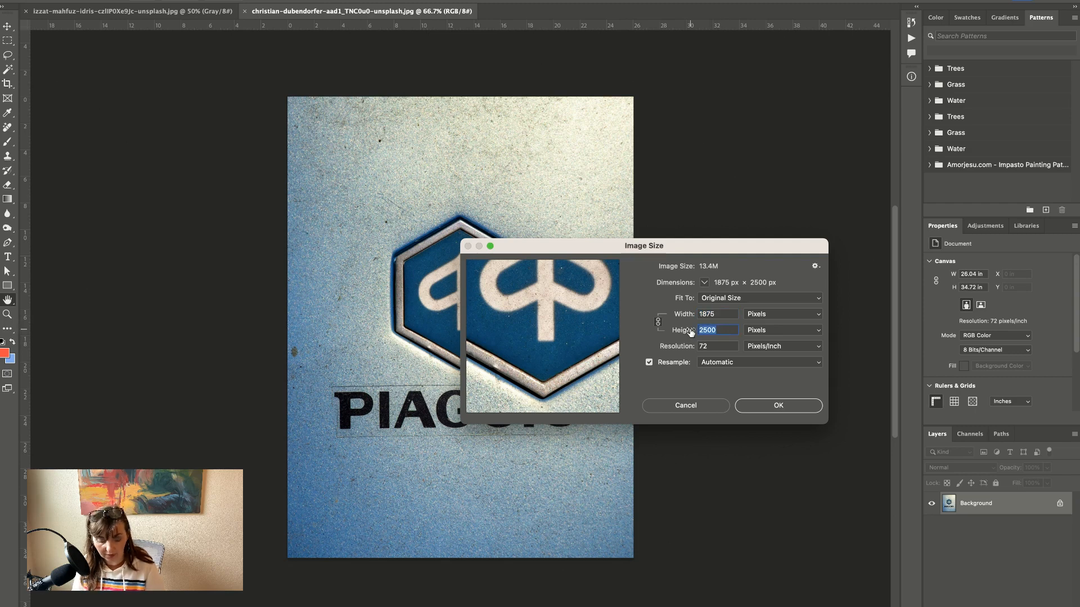
{"action": "type", "text": "150"}
{"action": "key", "text": "Return"}
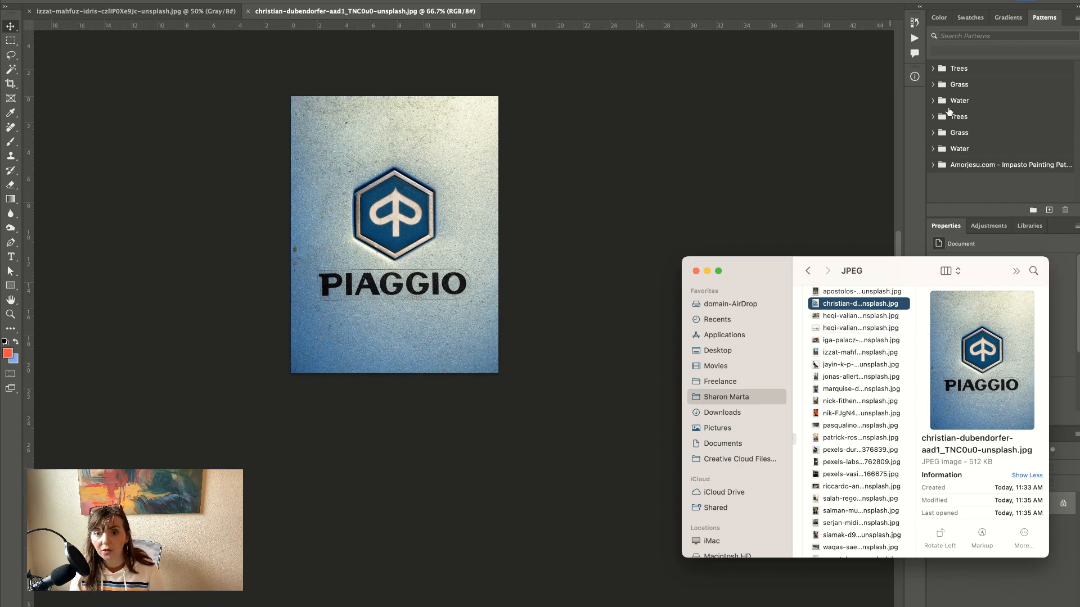
Switch to compressjpeg.com in the browser and upload the adjacent scooter and motorcycle images from the Finder JPEG folder for compression
{"action": "left_click_drag", "start_coordinate": [786, 267], "coordinate": [826, 260]}
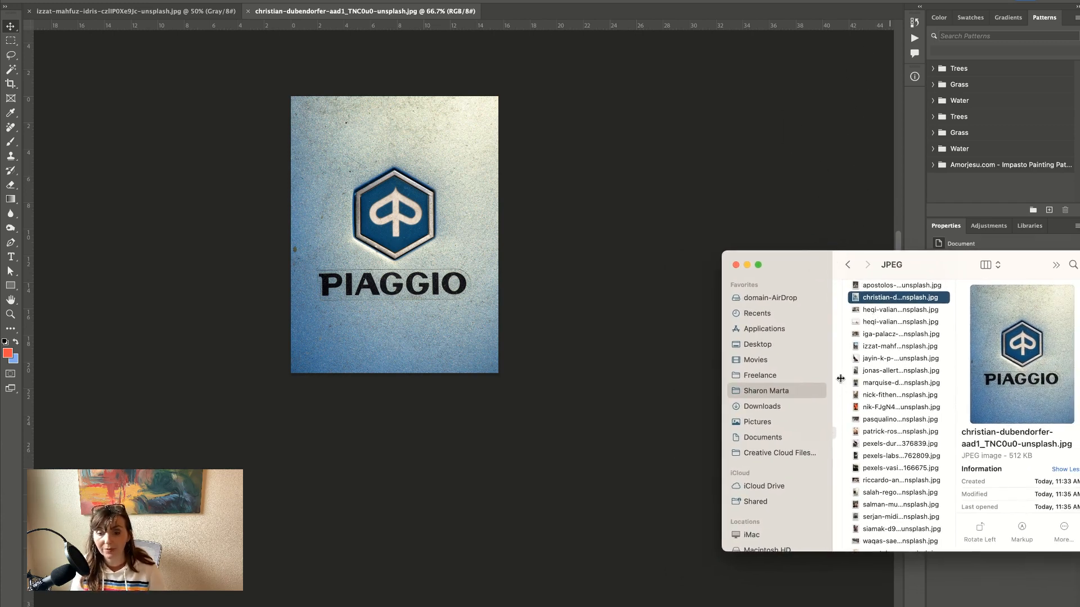
{"action": "key", "text": "super+Tab"}
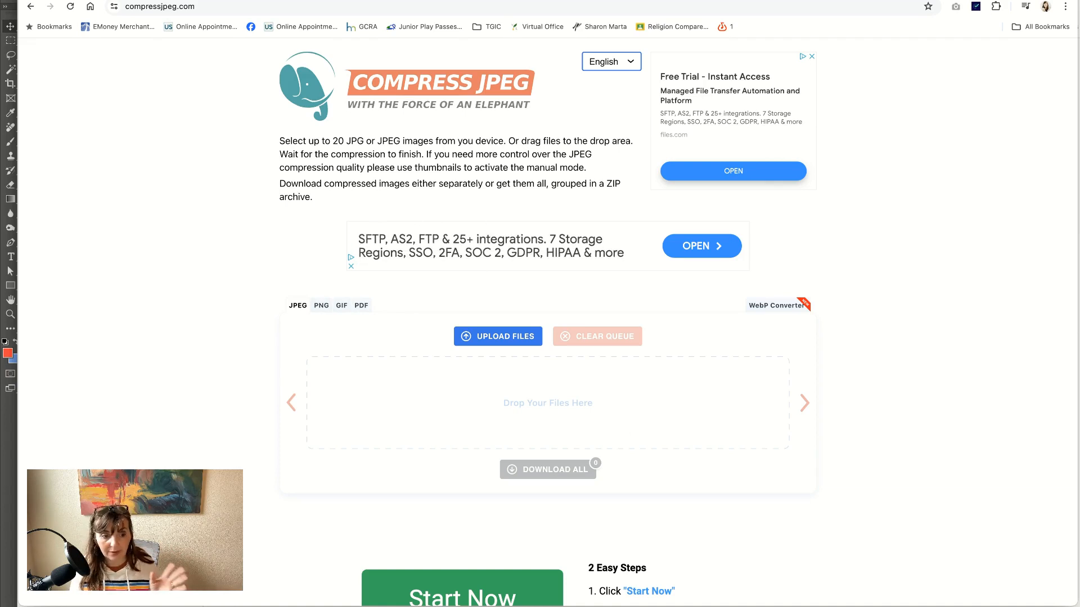
{"action": "key", "text": "super+Tab"}
{"action": "left_click", "coordinate": [943, 310], "text": "shift"}
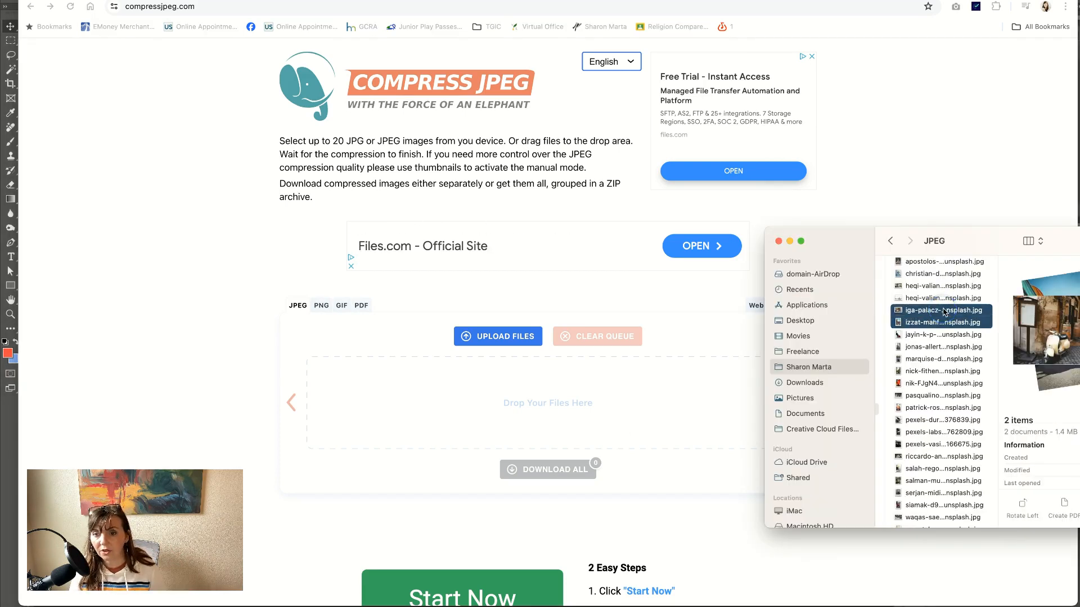
{"action": "left_click_drag", "start_coordinate": [956, 313], "coordinate": [614, 398]}
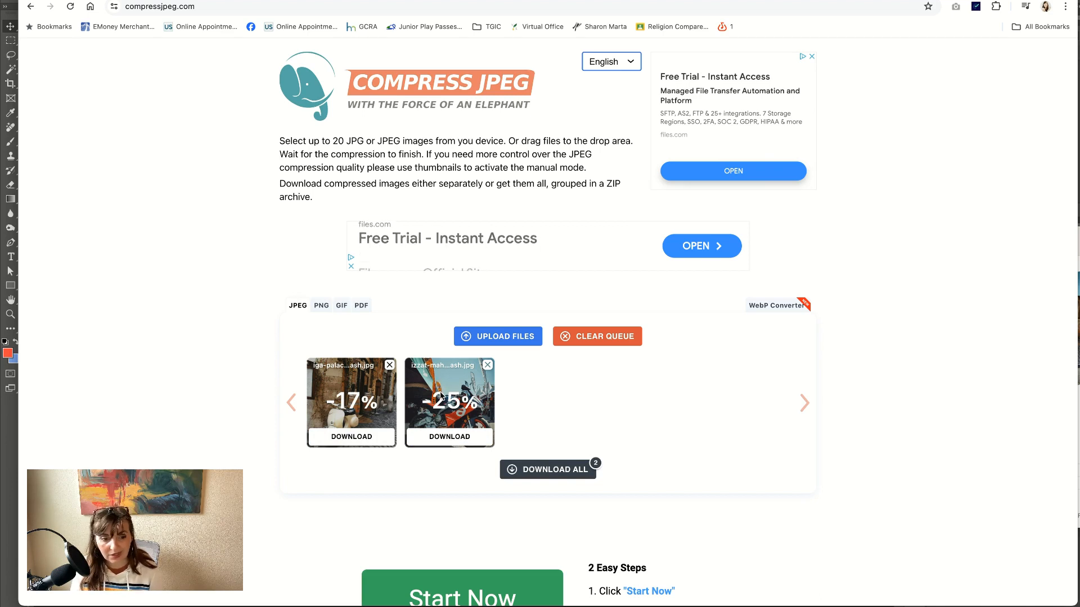
Download both compressed images together and extract compressjpeg (2).zip in the JPEG folder
{"action": "left_click", "coordinate": [543, 475]}
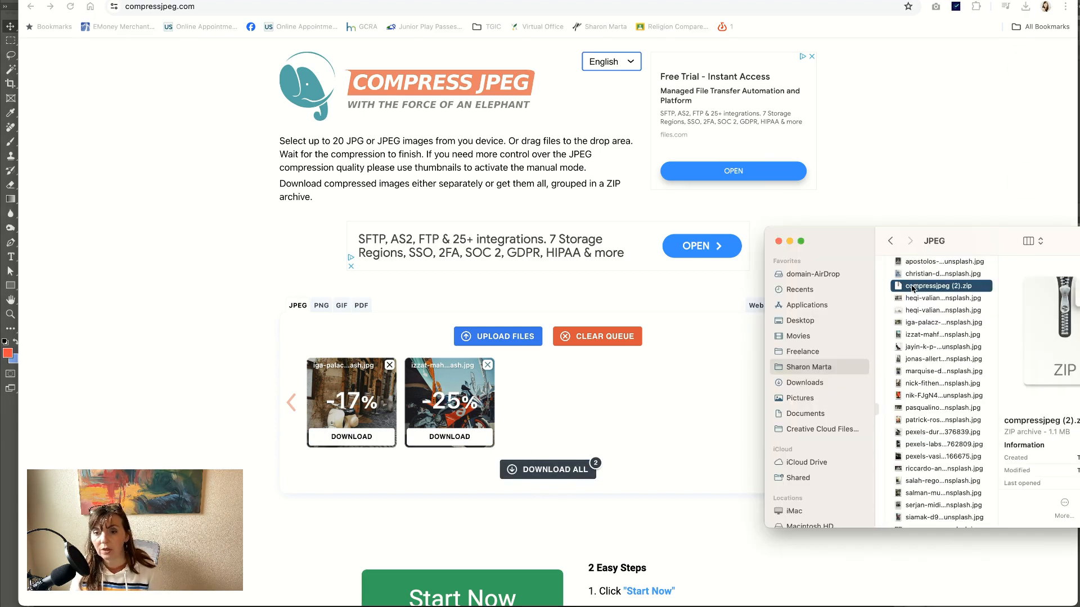
{"action": "left_click", "coordinate": [911, 288]}
{"action": "double_click", "coordinate": [911, 289]}
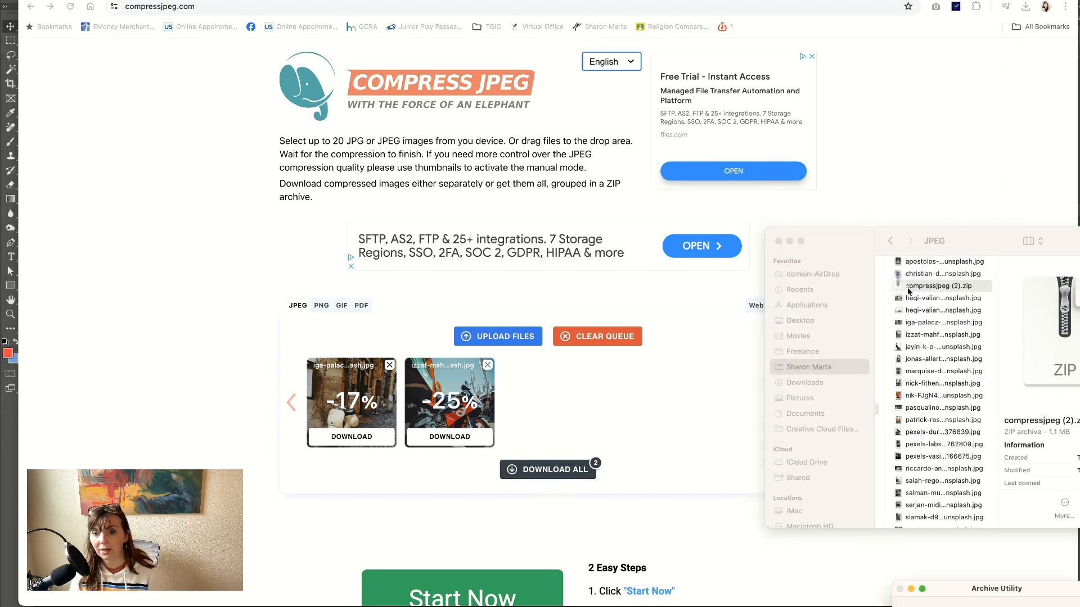
Check the previews and file sizes of the two compressed images in the compressjpeg (2) folder
{"action": "left_click", "coordinate": [1038, 265]}
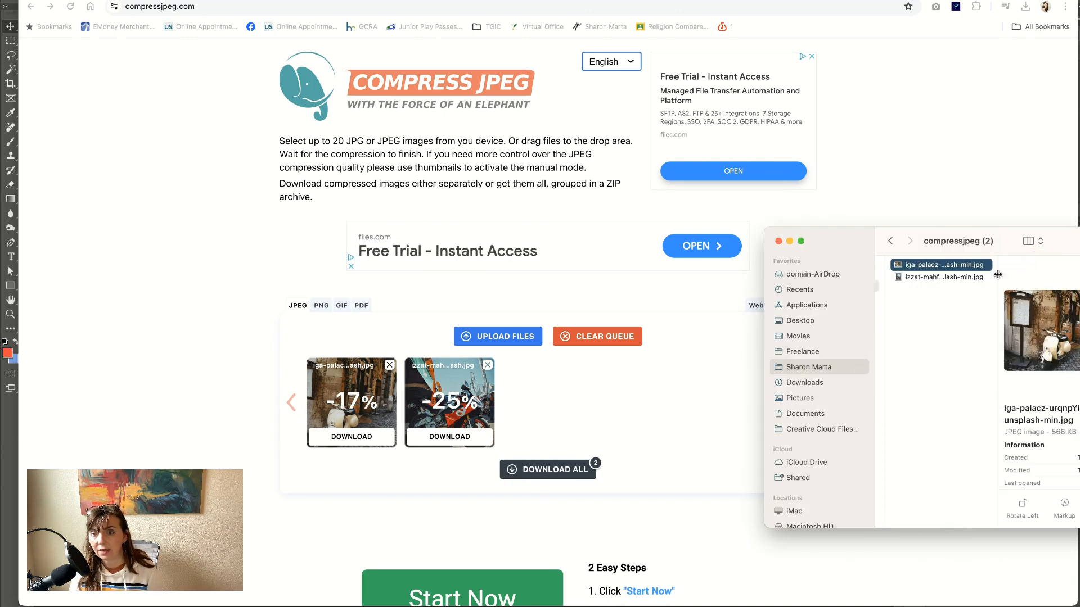
{"action": "left_click", "coordinate": [969, 278]}
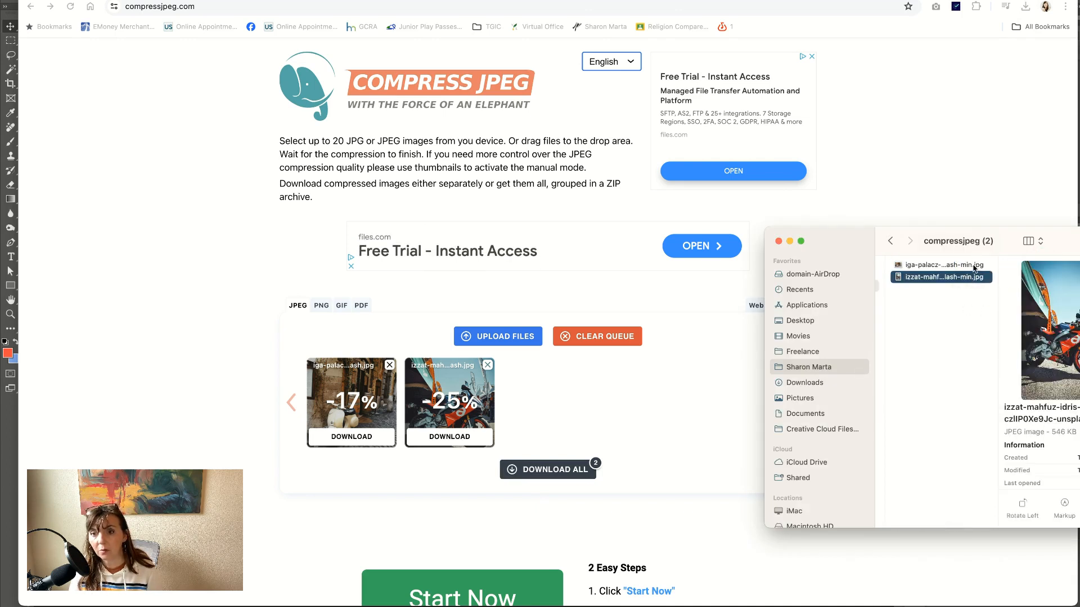
{"action": "left_click", "coordinate": [973, 266]}
{"action": "left_click", "coordinate": [959, 278]}
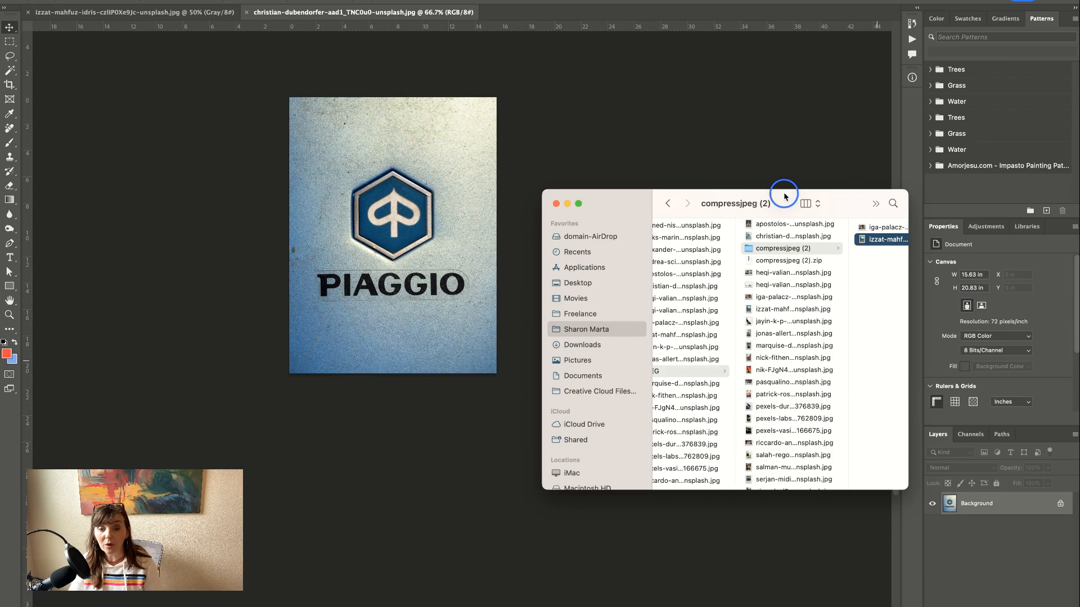
Reposition and enlarge the Finder window over Photoshop to show more of the JPEG folder's contents
{"action": "left_click_drag", "start_coordinate": [785, 196], "coordinate": [737, 173]}
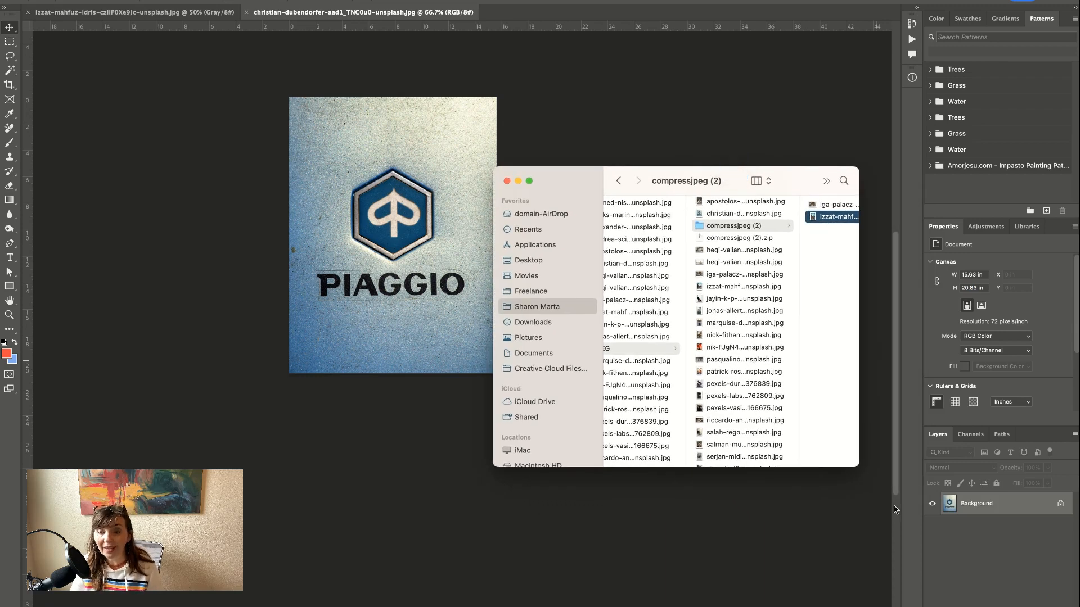
{"action": "left_click_drag", "start_coordinate": [860, 465], "coordinate": [958, 519]}
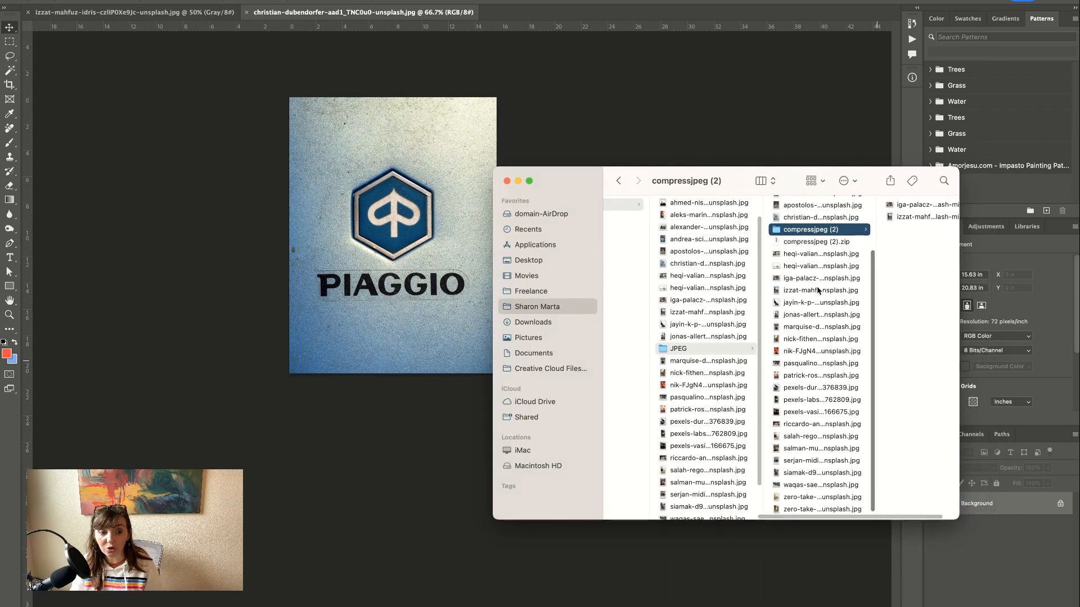
{"action": "left_click_drag", "start_coordinate": [637, 169], "coordinate": [618, 162]}
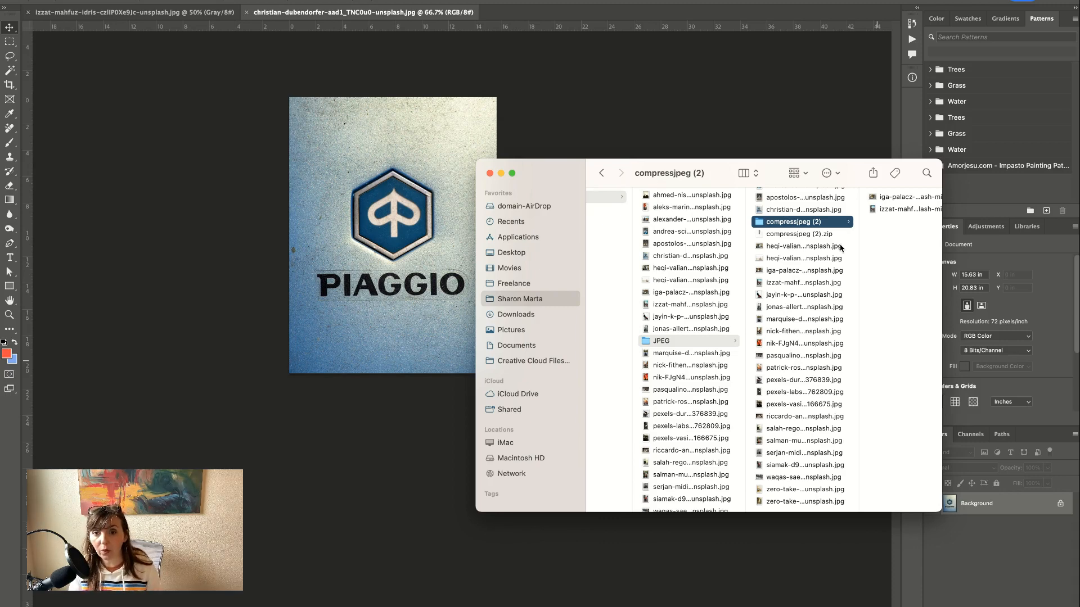
Batch-rename all images listed below compressjpeg (2).zip as Wisdone-and-triumph-mockup using Name and Index, with numbers after the name starting at 1
{"action": "left_click", "coordinate": [818, 248]}
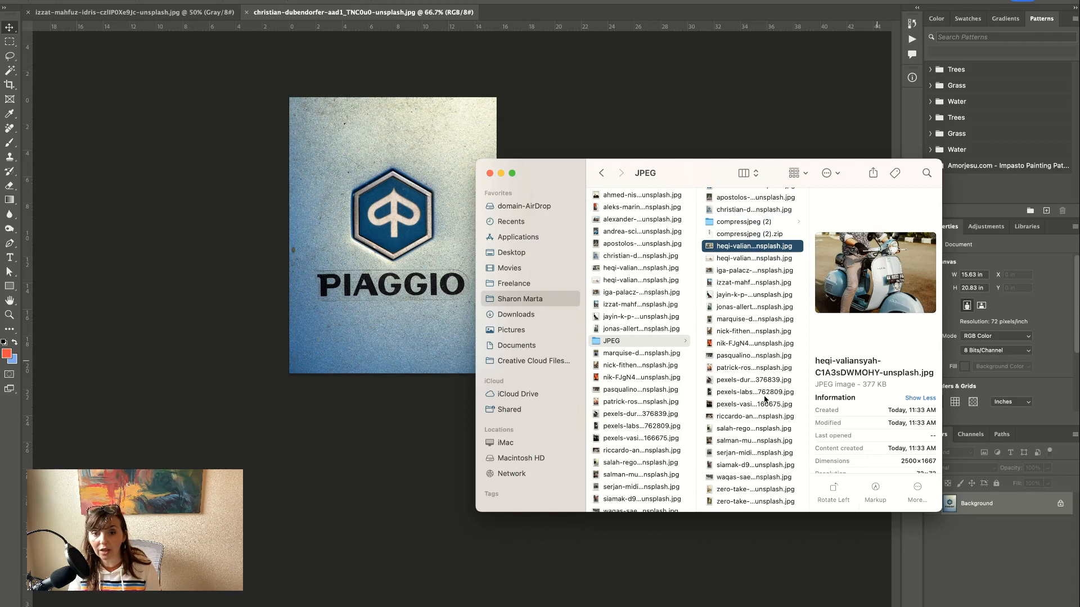
{"action": "left_click", "coordinate": [772, 503], "text": "shift"}
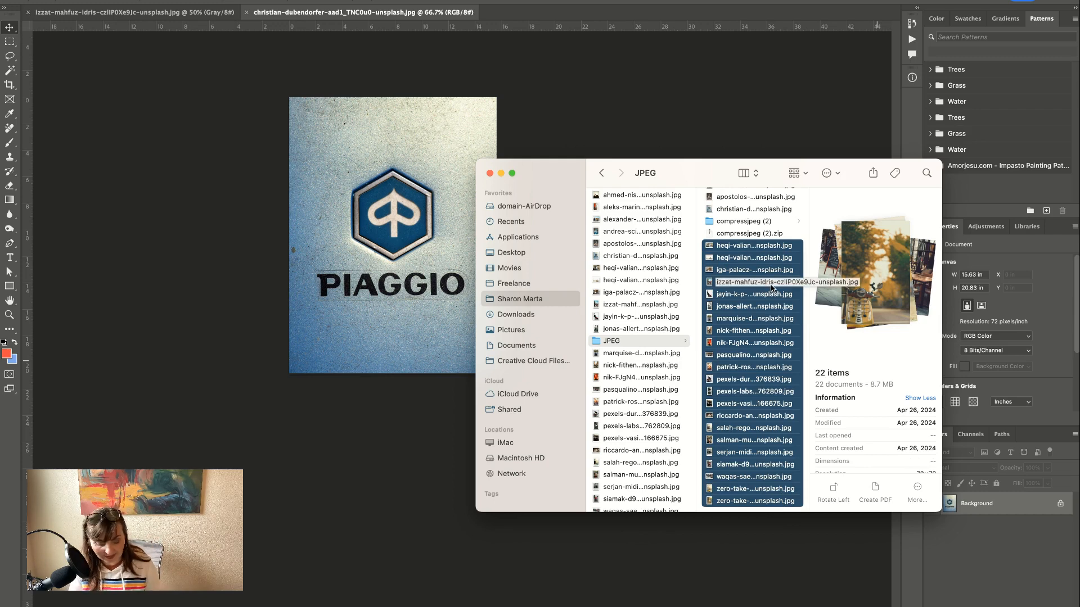
{"action": "scroll", "coordinate": [757, 262], "scroll_direction": "up", "scroll_amount": 2}
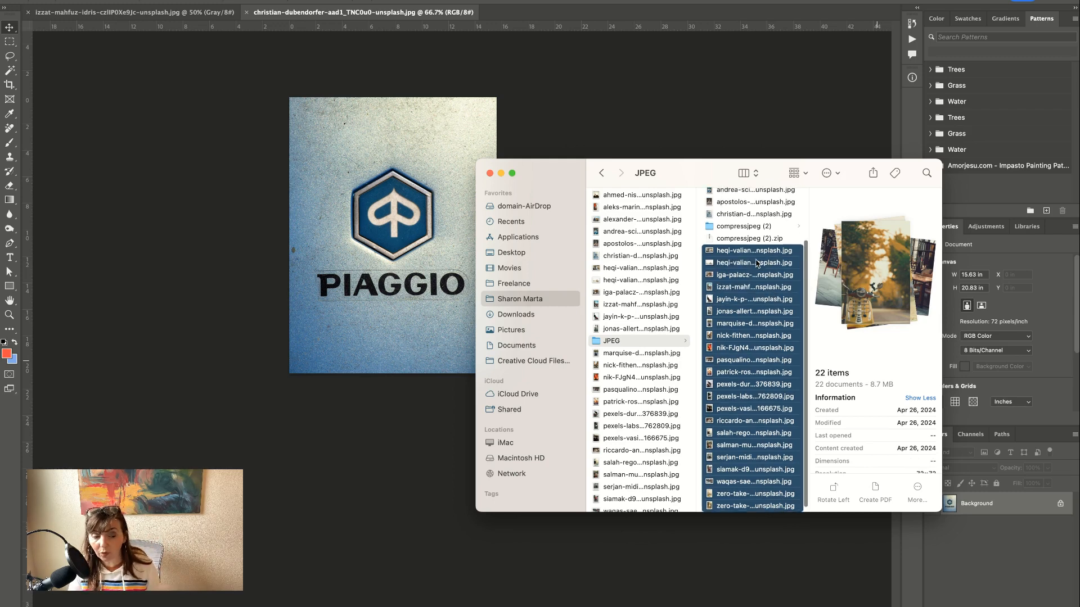
{"action": "scroll", "coordinate": [753, 261], "scroll_direction": "down", "scroll_amount": 2}
{"action": "right_click", "coordinate": [750, 258]}
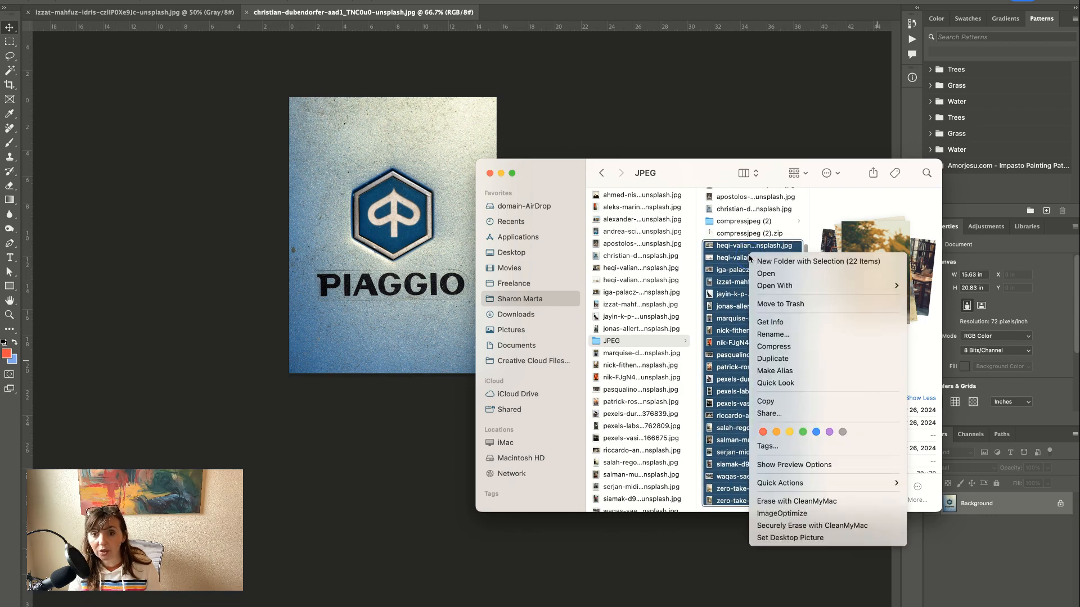
{"action": "left_click", "coordinate": [788, 336]}
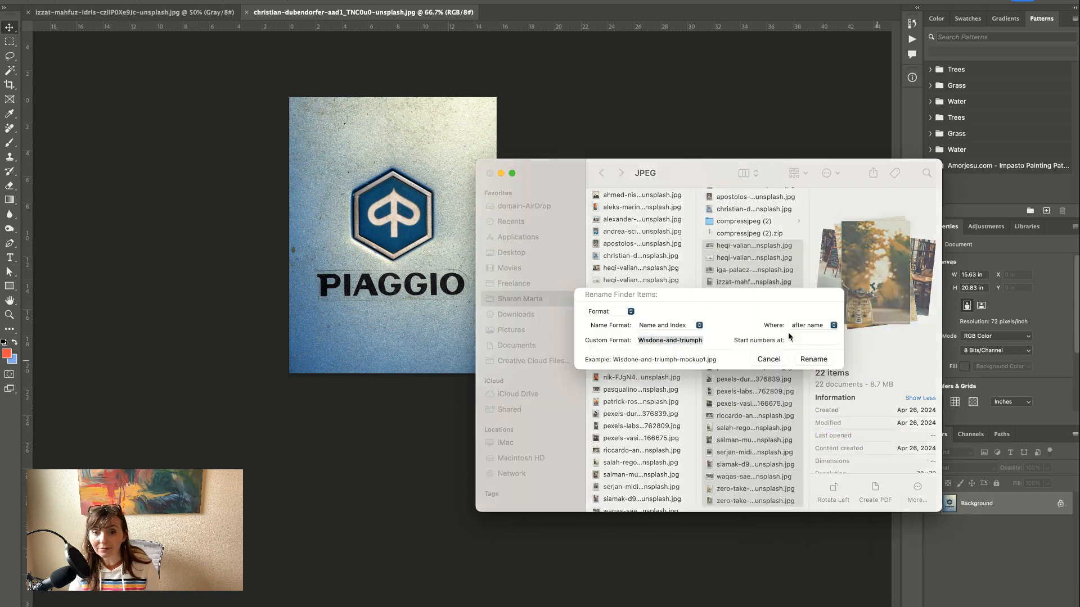
{"action": "left_click", "coordinate": [677, 347]}
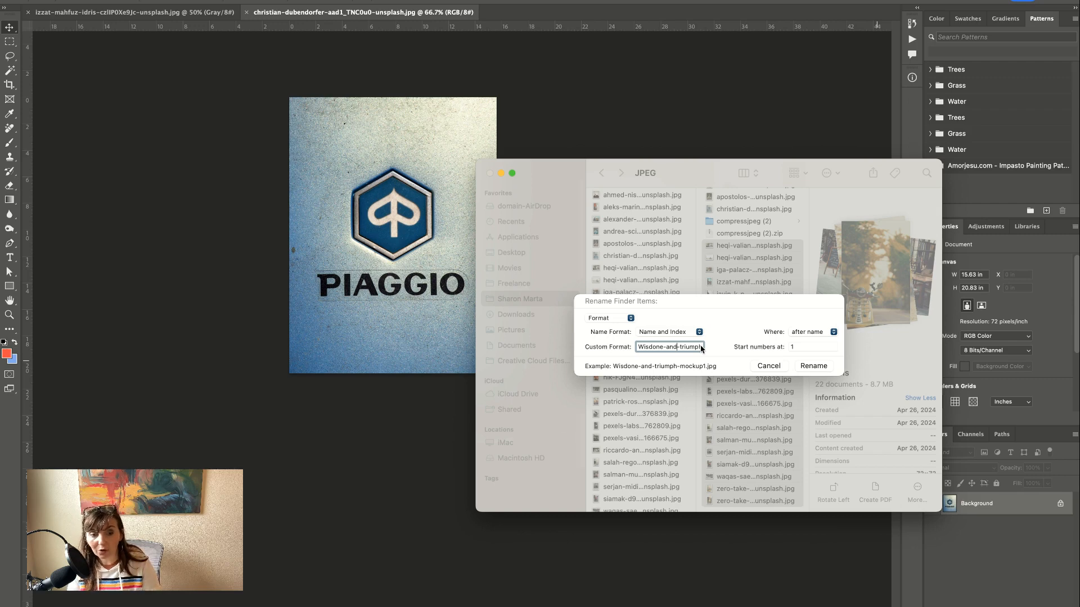
{"action": "left_click", "coordinate": [814, 366]}
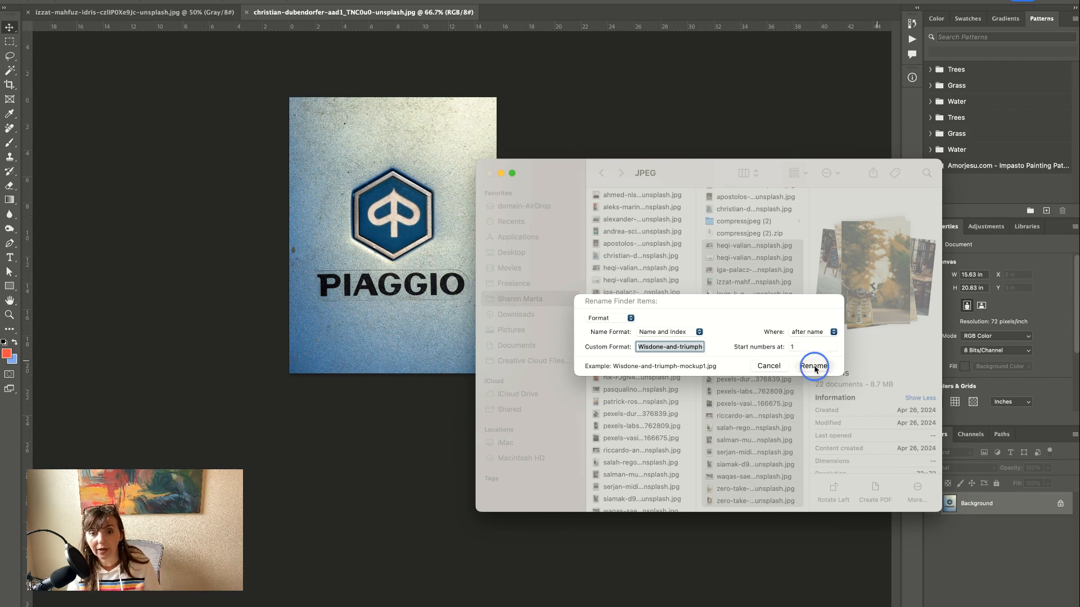